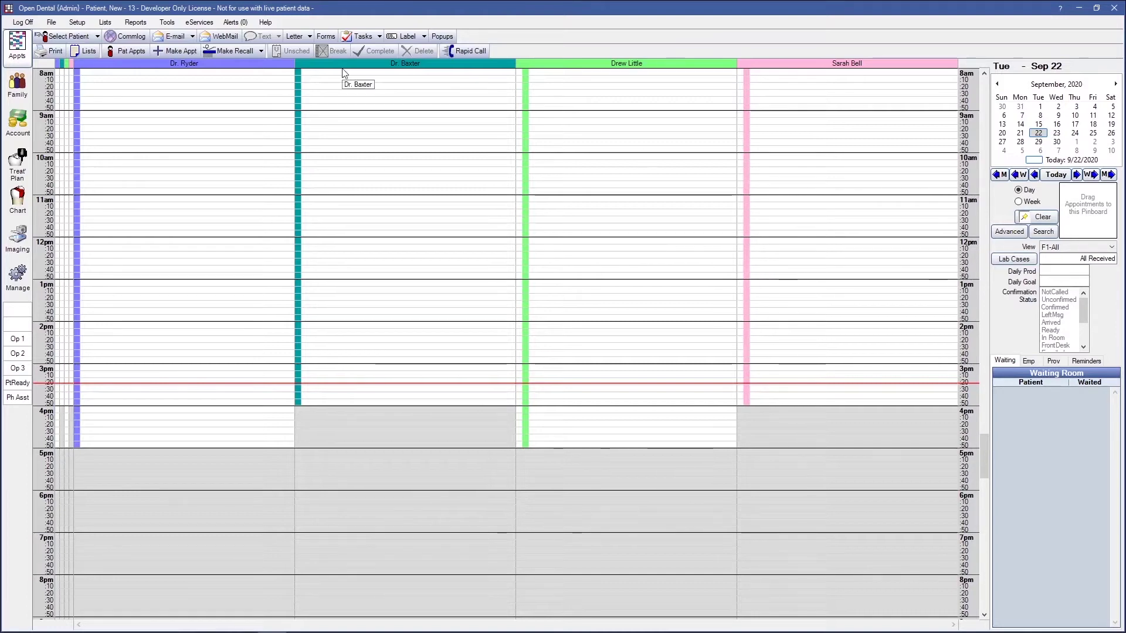
# - Open Setup > Sheets, view the HIPAA internal sheet, and select the custom OD Registration Form*
pyautogui.click(78, 22)
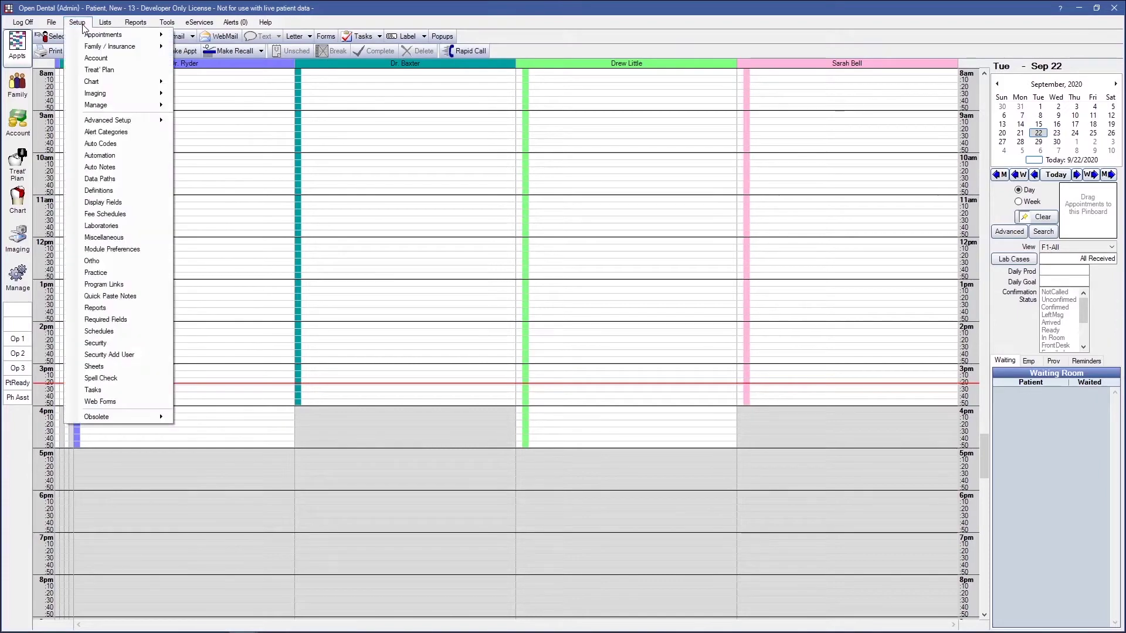
pyautogui.click(94, 366)
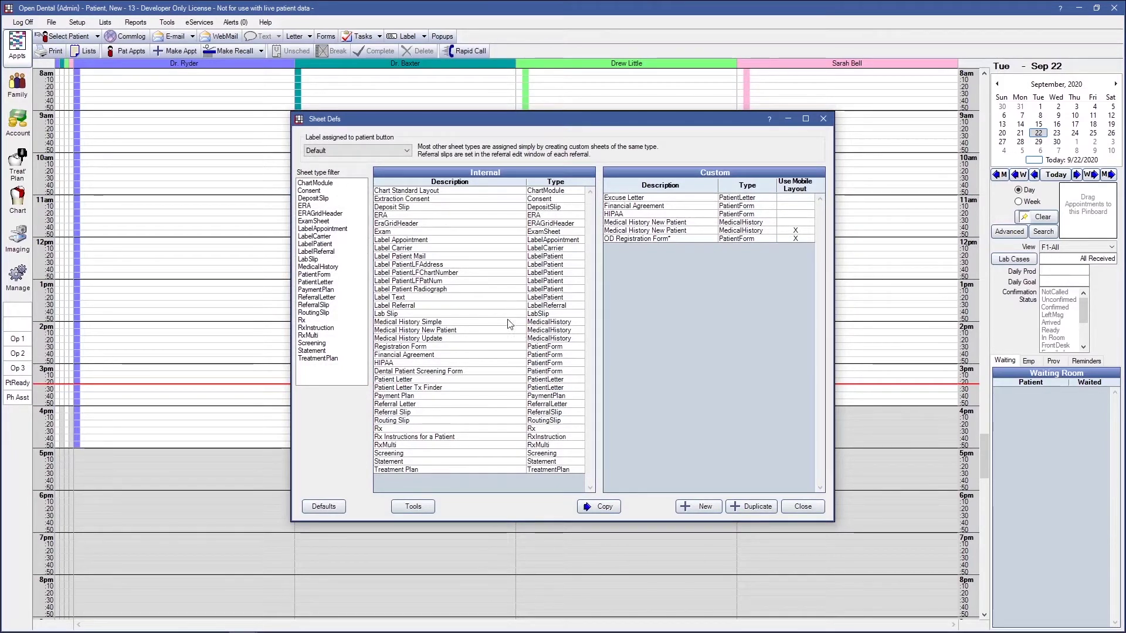
pyautogui.click(424, 363)
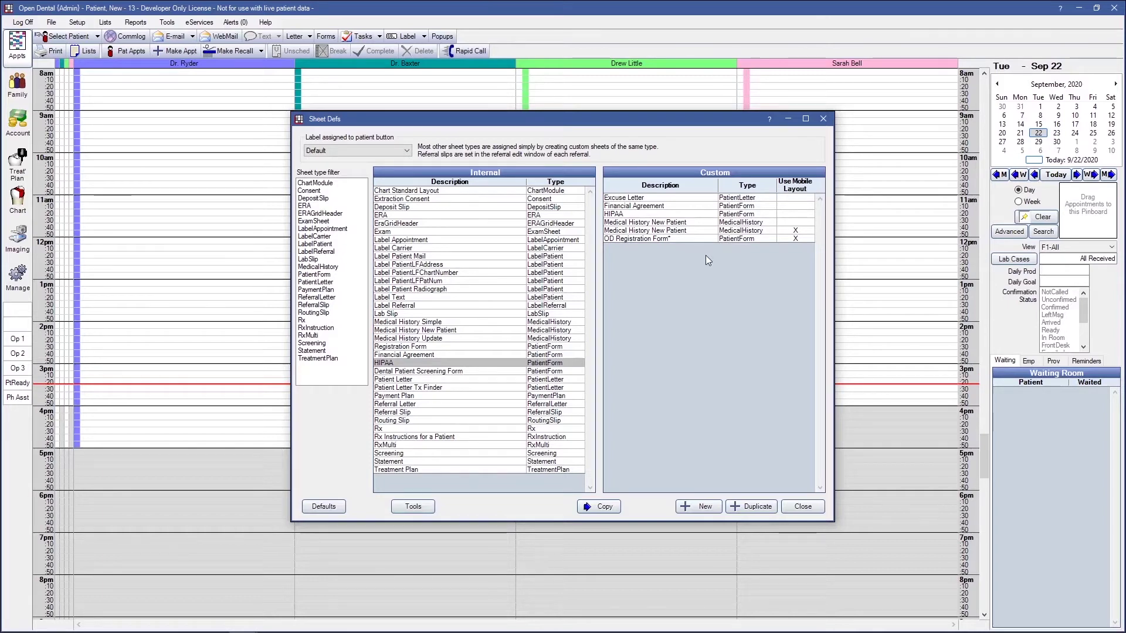
pyautogui.click(688, 239)
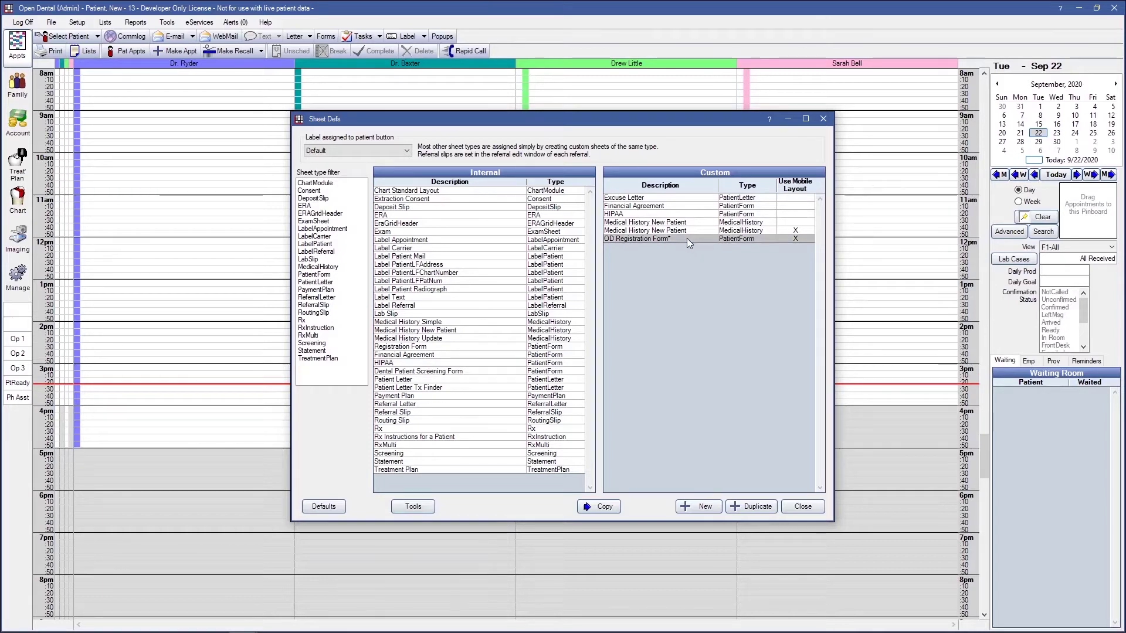
# - Check OD Registration Form*'s LName, FName and Birthdate fields, save, and update its web form
pyautogui.doubleClick(687, 238)
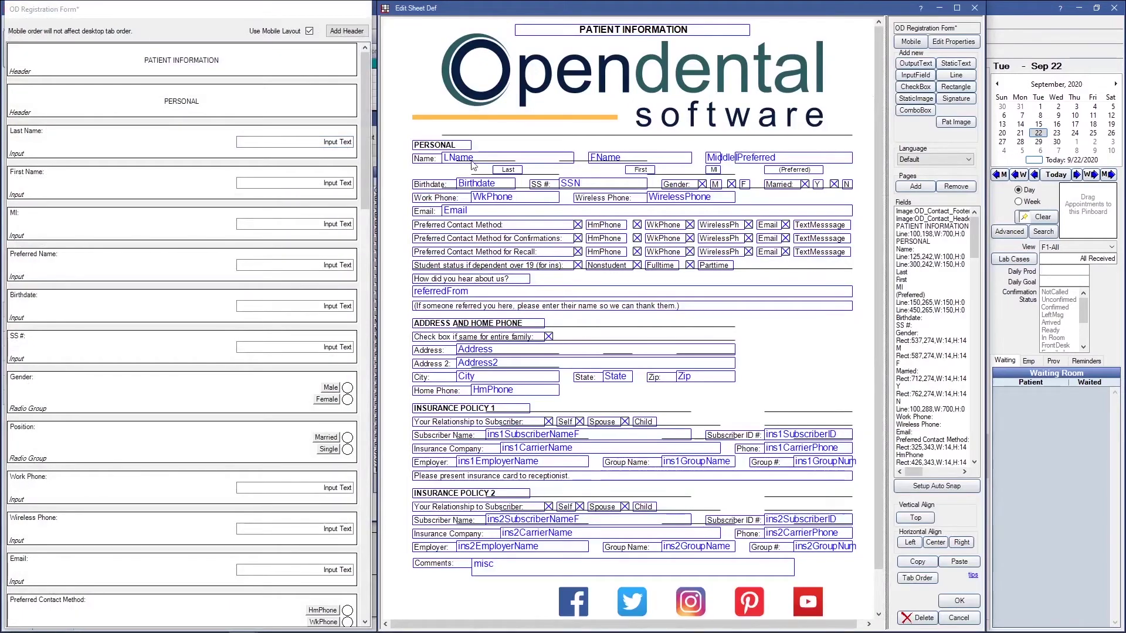
pyautogui.click(471, 159)
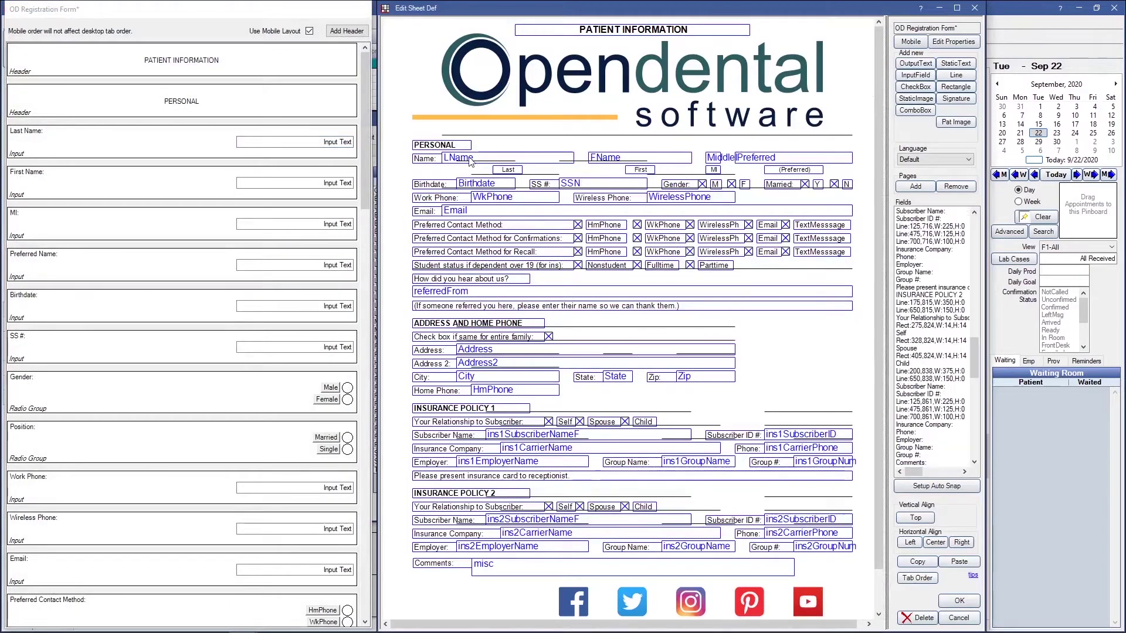
pyautogui.click(607, 161)
pyautogui.click(510, 185)
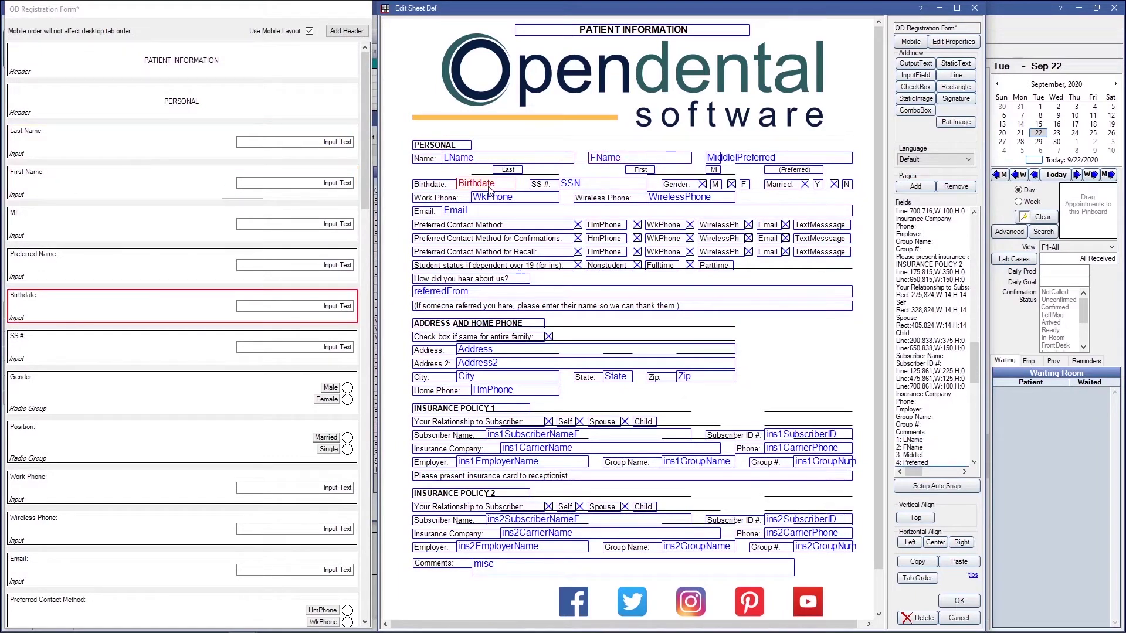
pyautogui.click(957, 600)
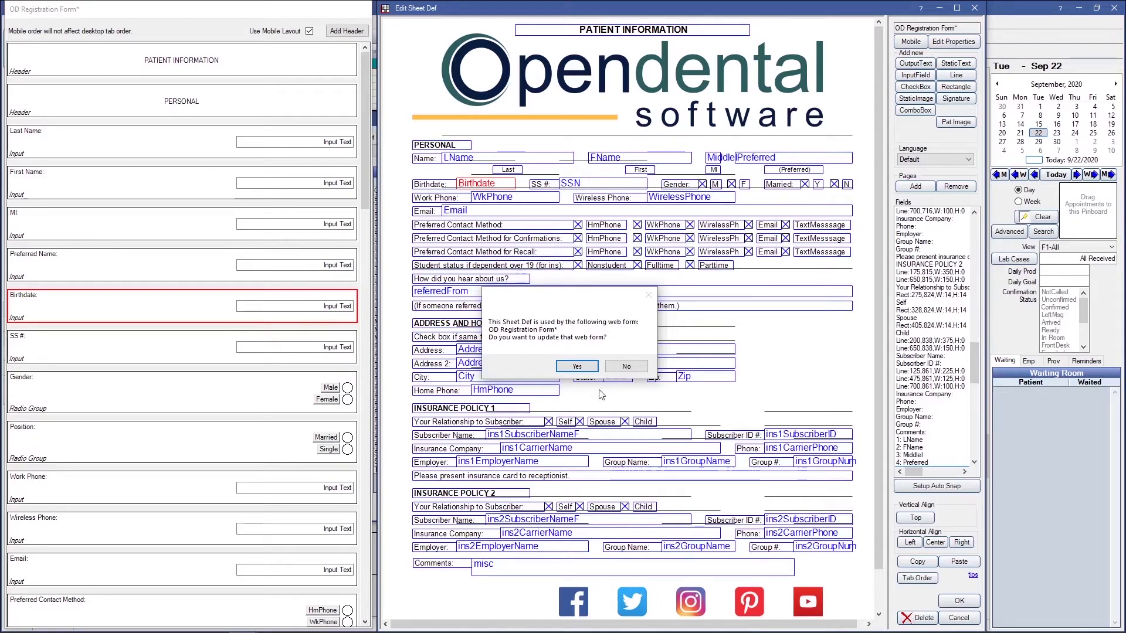
pyautogui.click(582, 365)
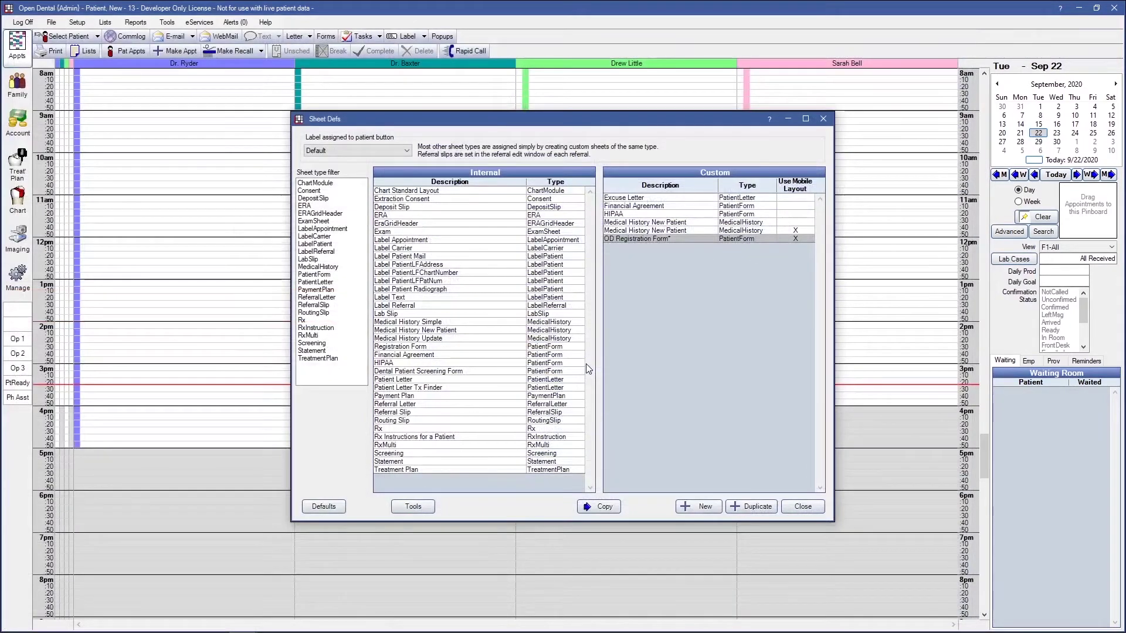
# - Close Sheet Defs and add Medical History New Patient in Web Form Setup
pyautogui.click(803, 505)
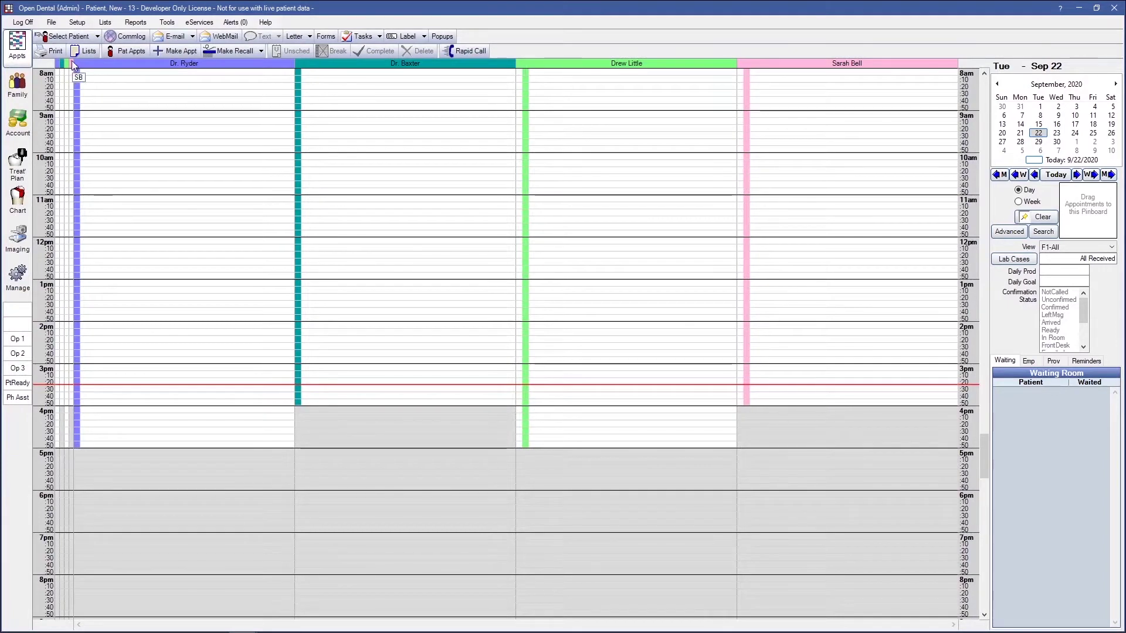
pyautogui.click(72, 24)
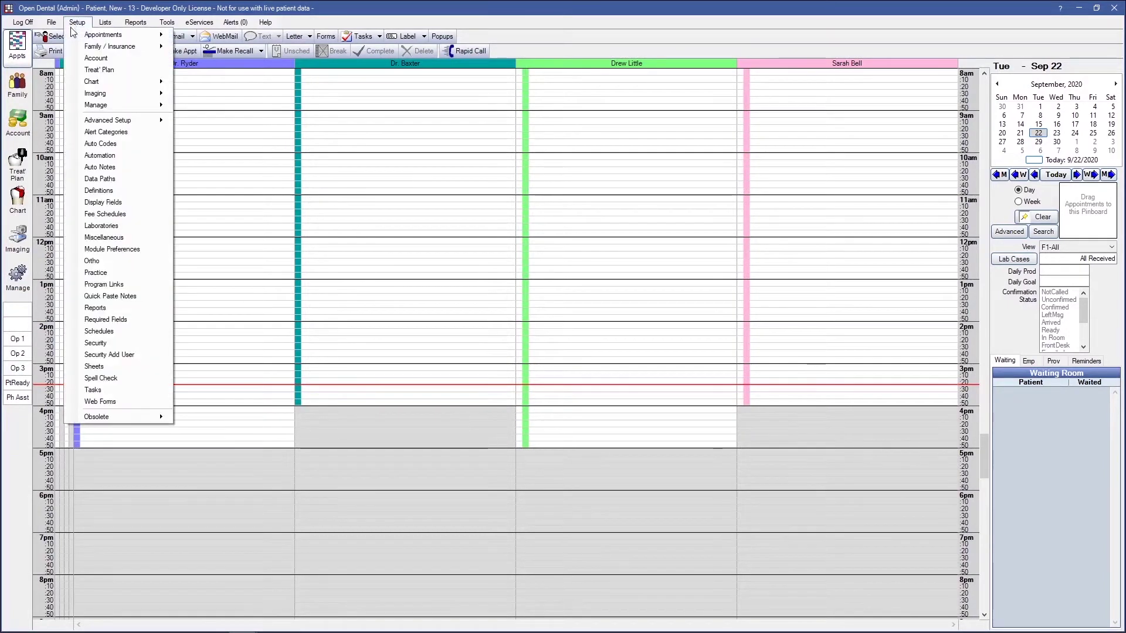
pyautogui.click(138, 401)
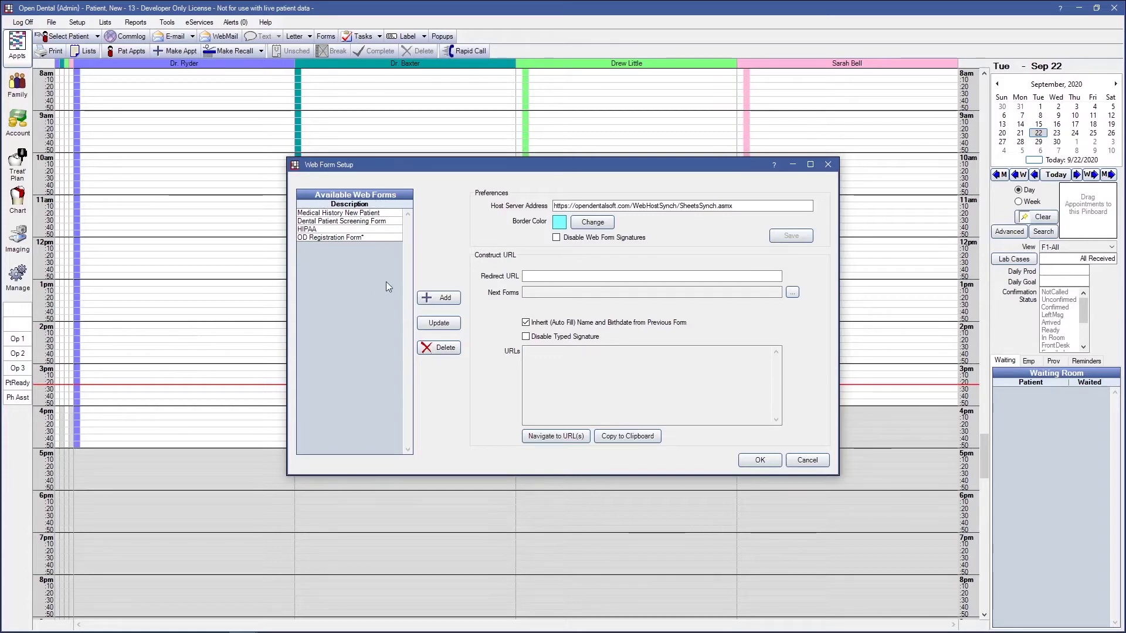
pyautogui.click(432, 300)
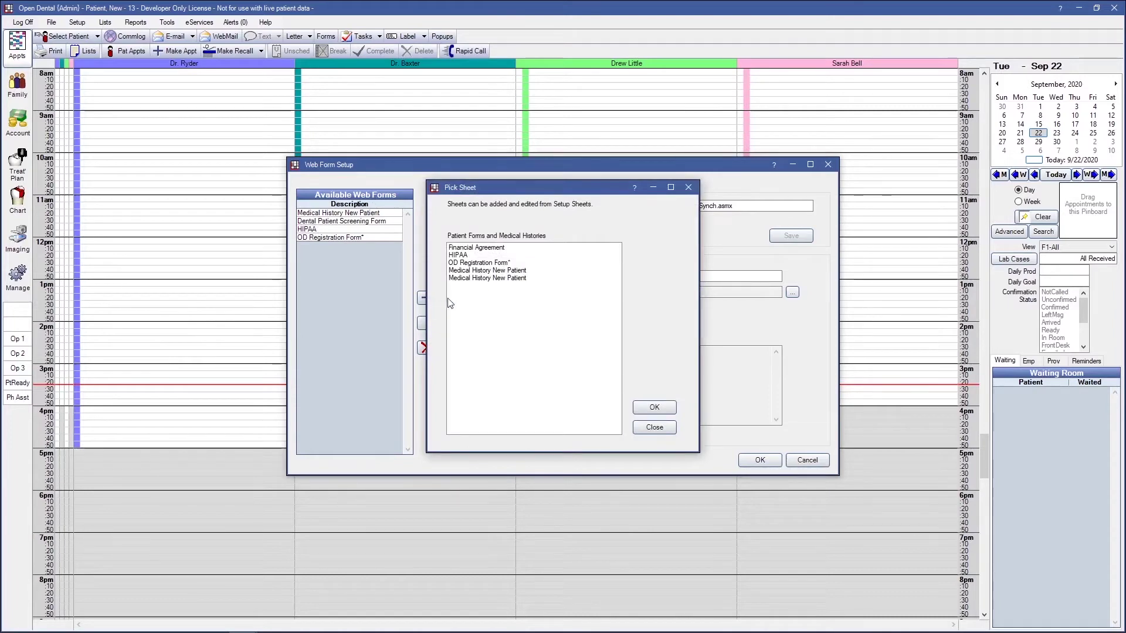
pyautogui.click(466, 280)
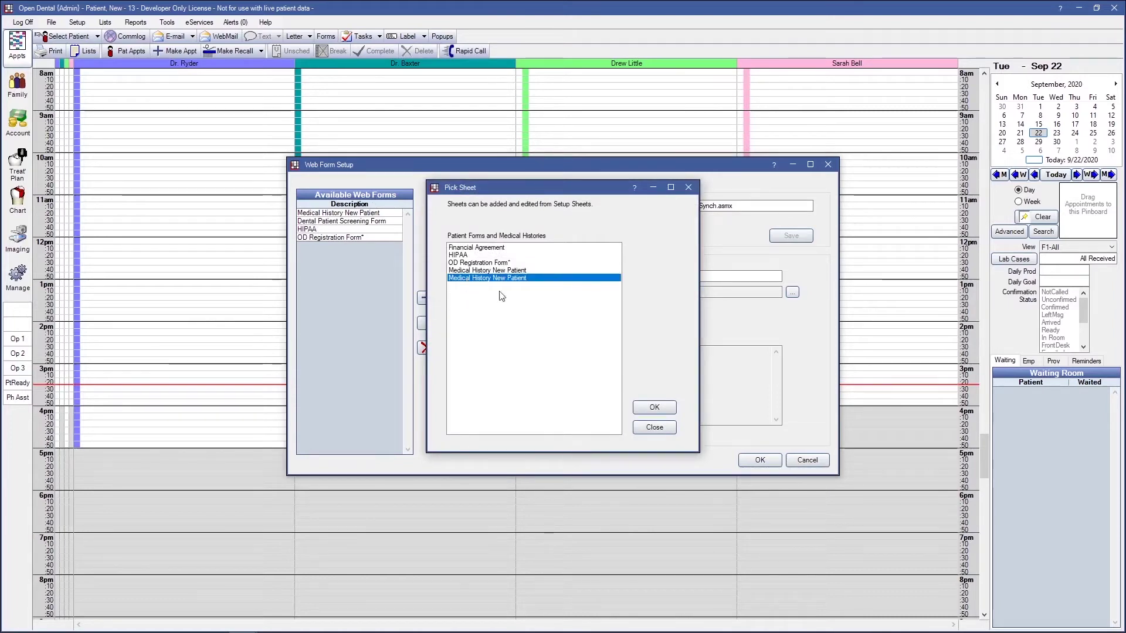
pyautogui.click(654, 407)
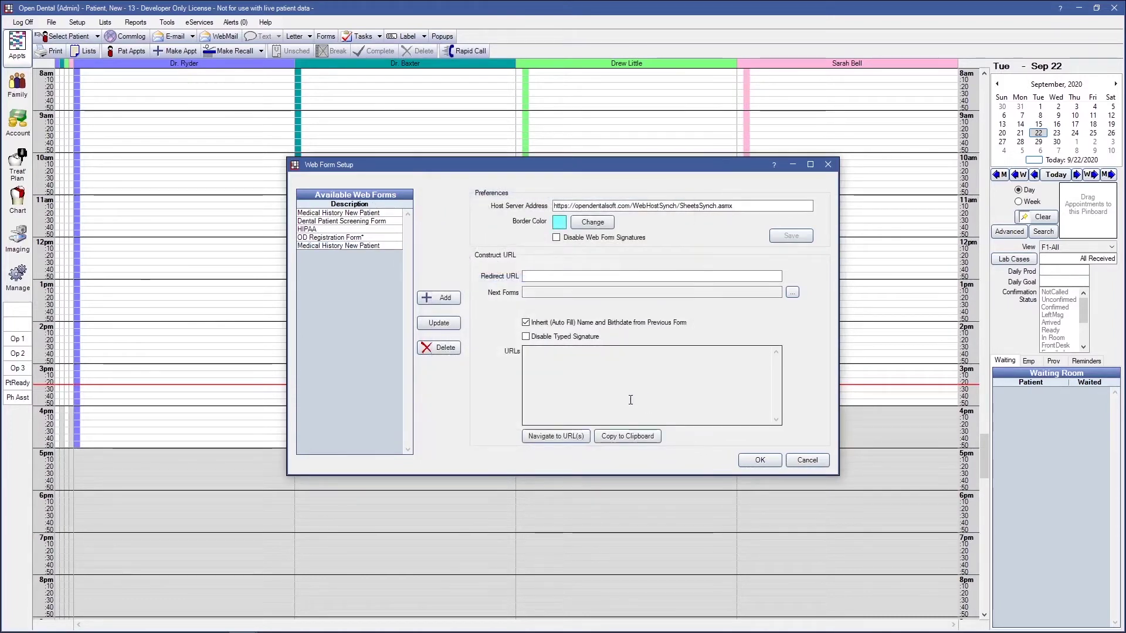
# - Delete the Medical History New Patient web form and update OD Registration Form* online
pyautogui.click(378, 245)
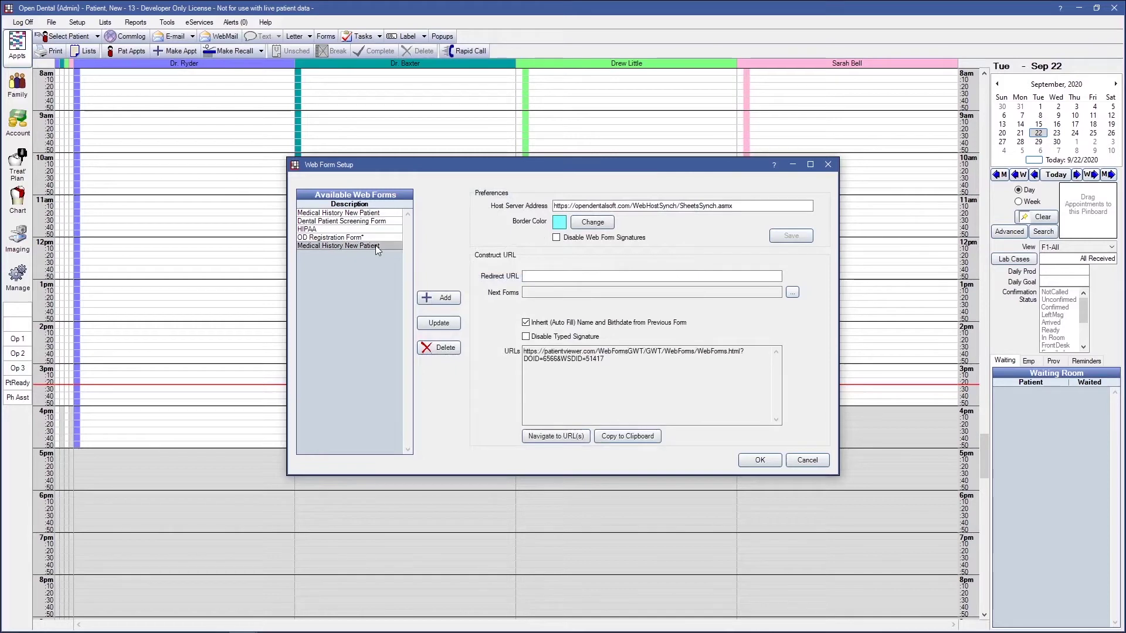
pyautogui.click(436, 350)
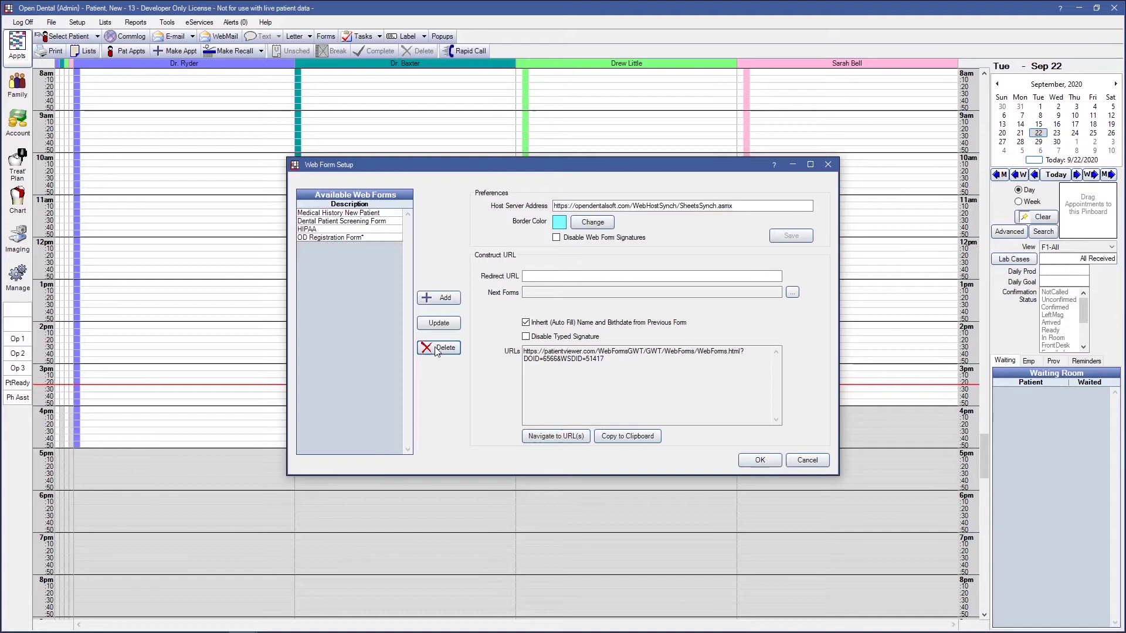
pyautogui.click(369, 237)
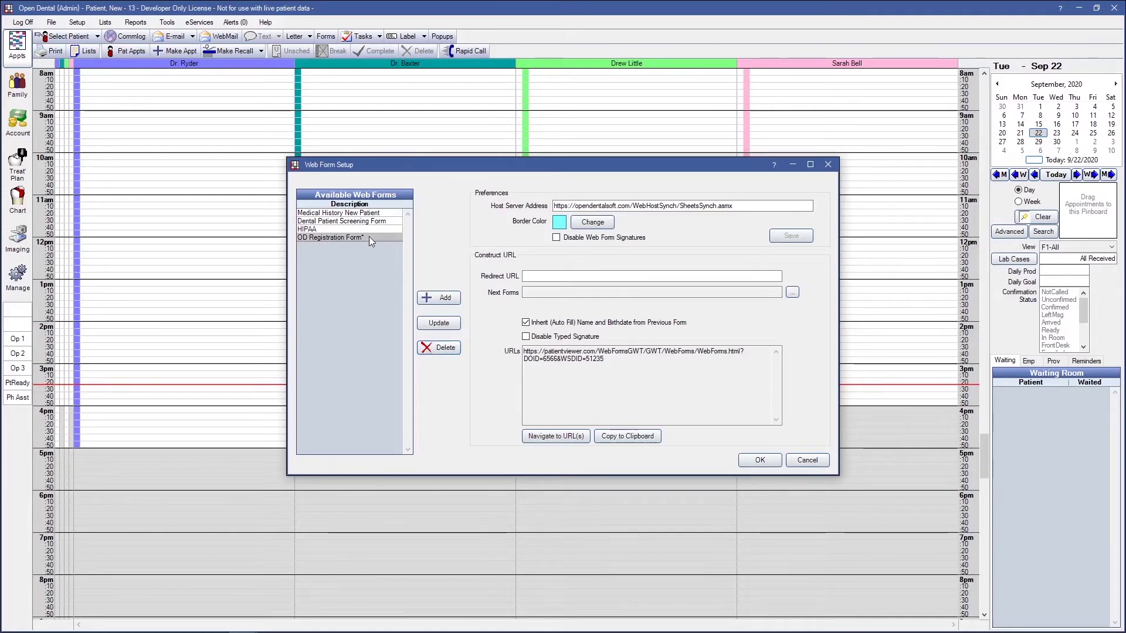
pyautogui.click(434, 327)
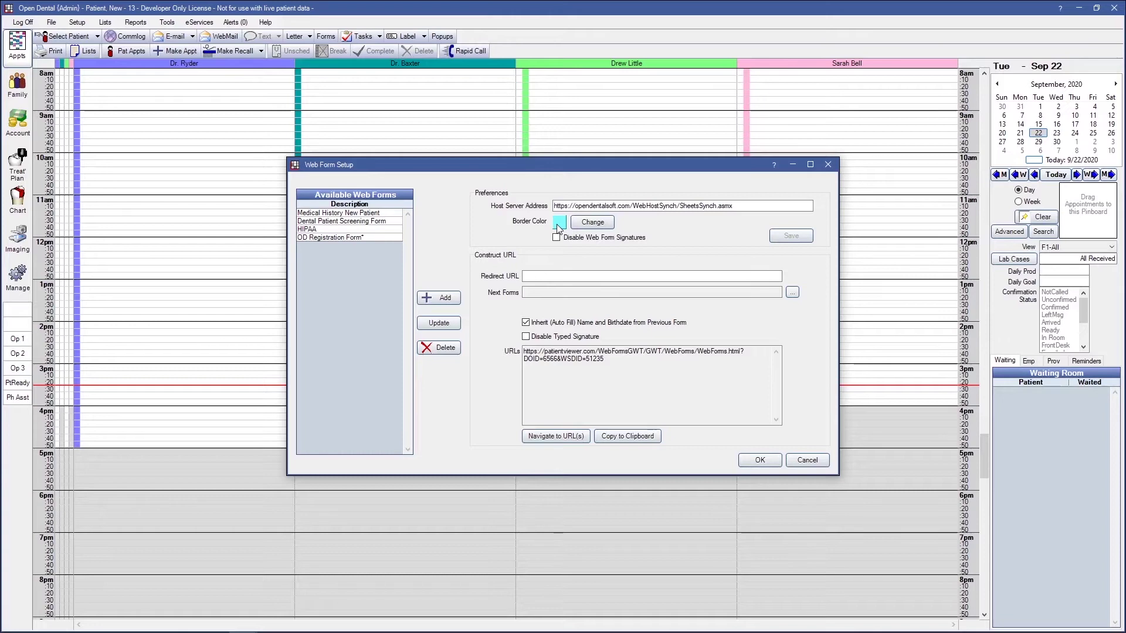
# - Set the web form Border Color to blue and save the preferences
pyautogui.click(594, 225)
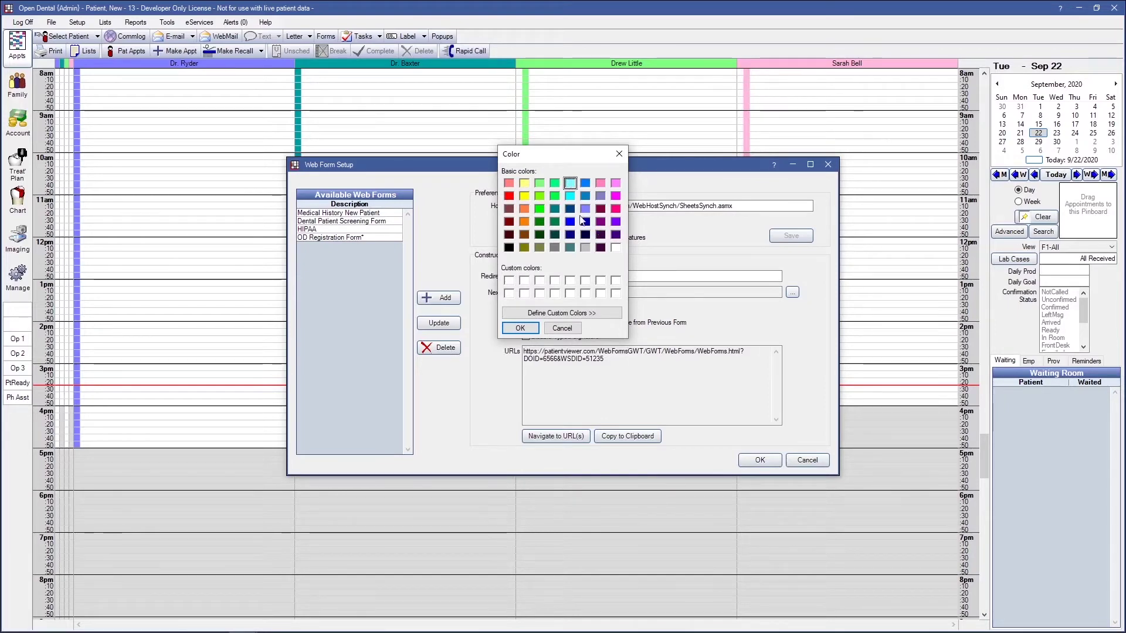
pyautogui.click(585, 183)
pyautogui.click(527, 327)
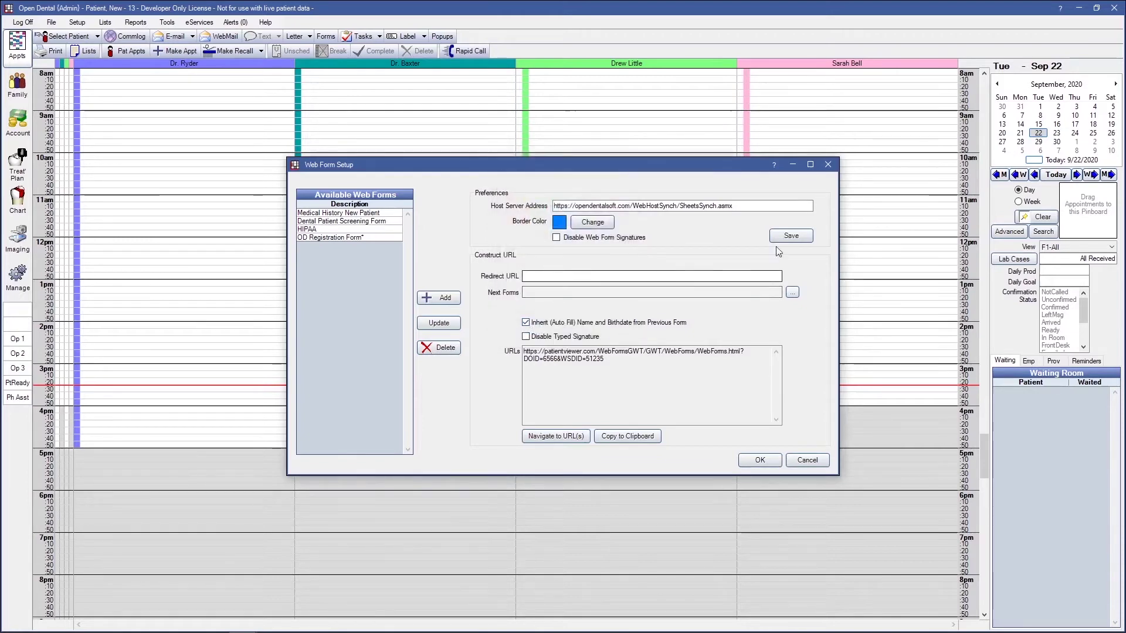
pyautogui.click(794, 238)
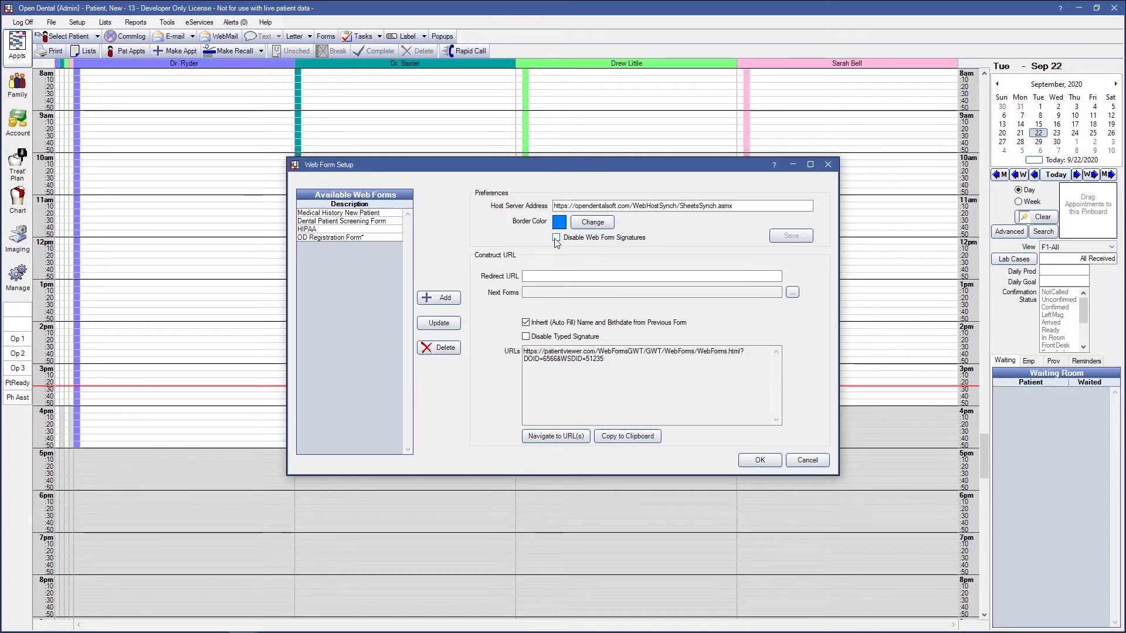
# - Select OD Registration Form, paste opendental.com as the redirect URL, and review the generated link
pyautogui.click(340, 238)
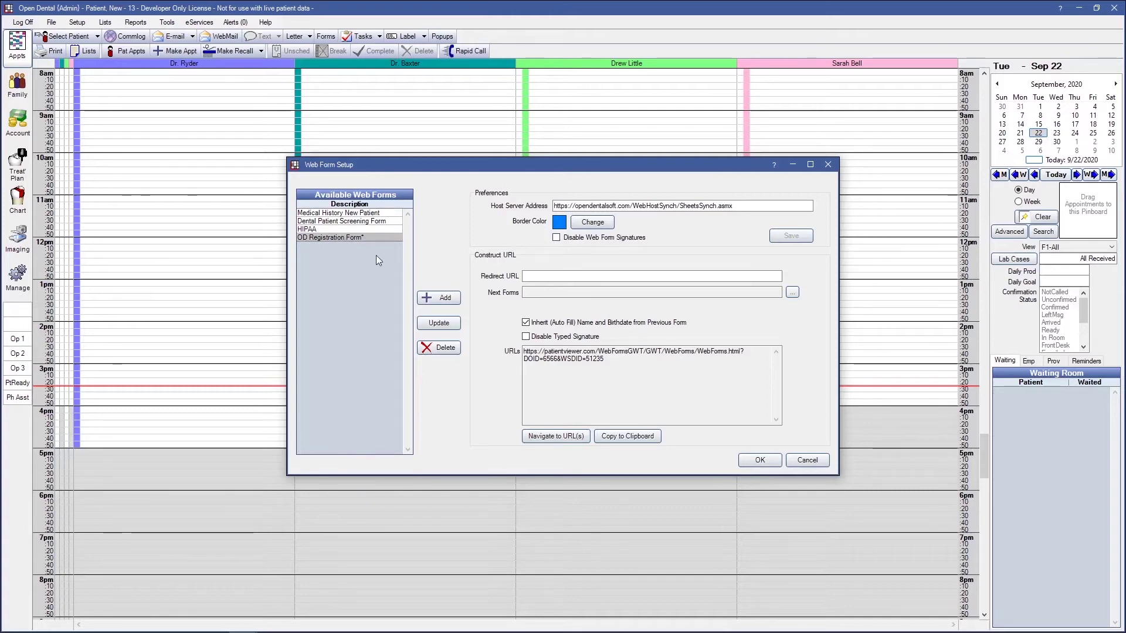
pyautogui.click(560, 276)
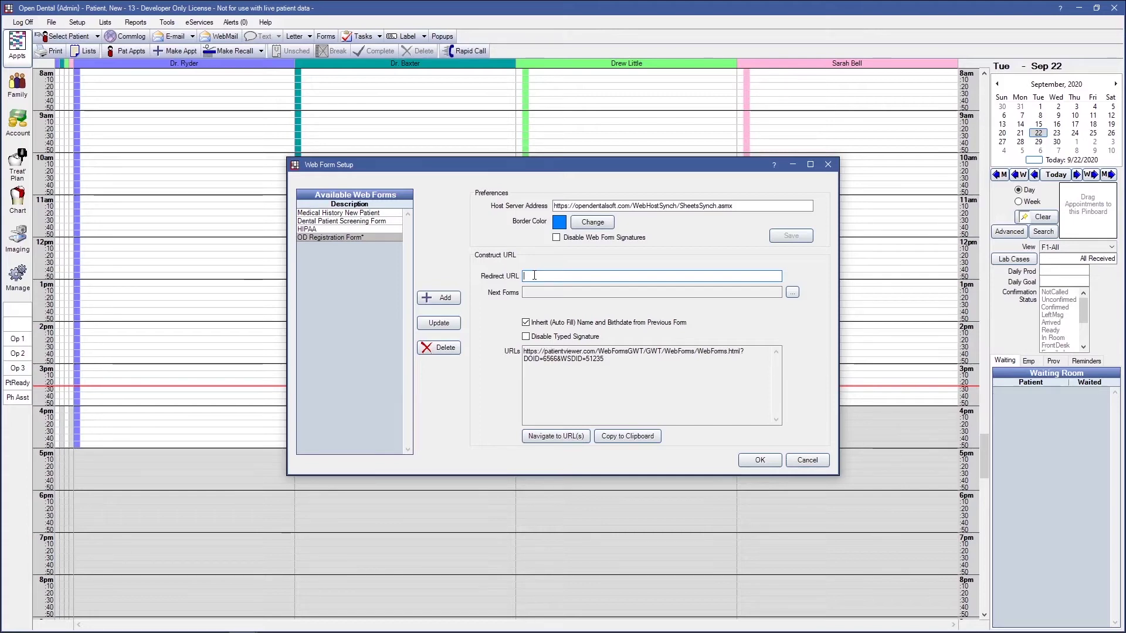
pyautogui.rightClick(533, 275)
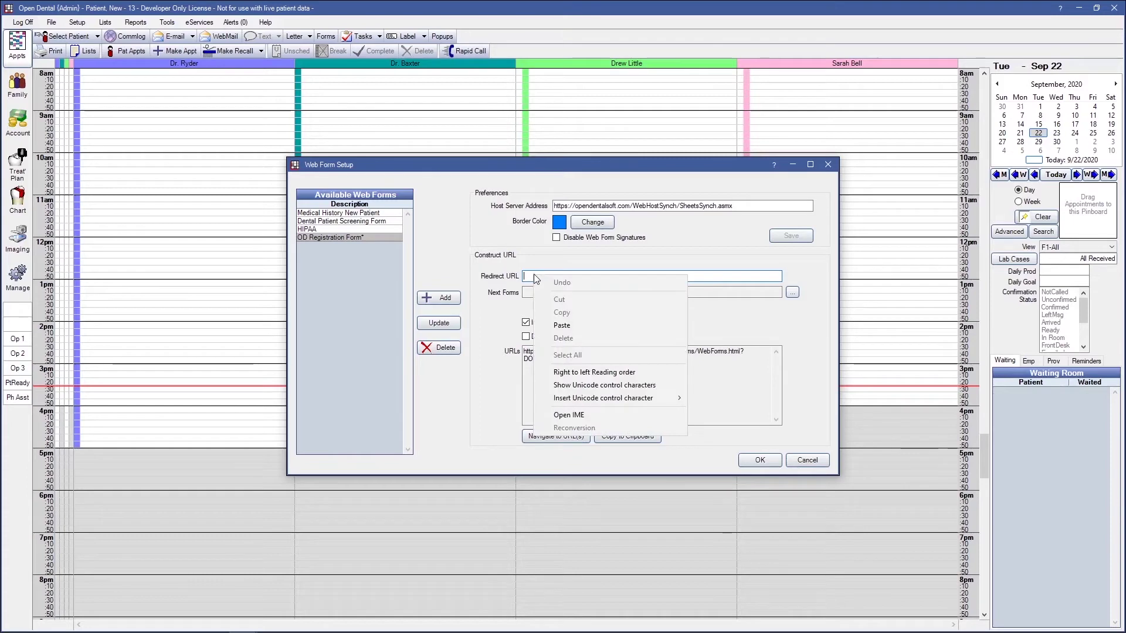
pyautogui.click(557, 327)
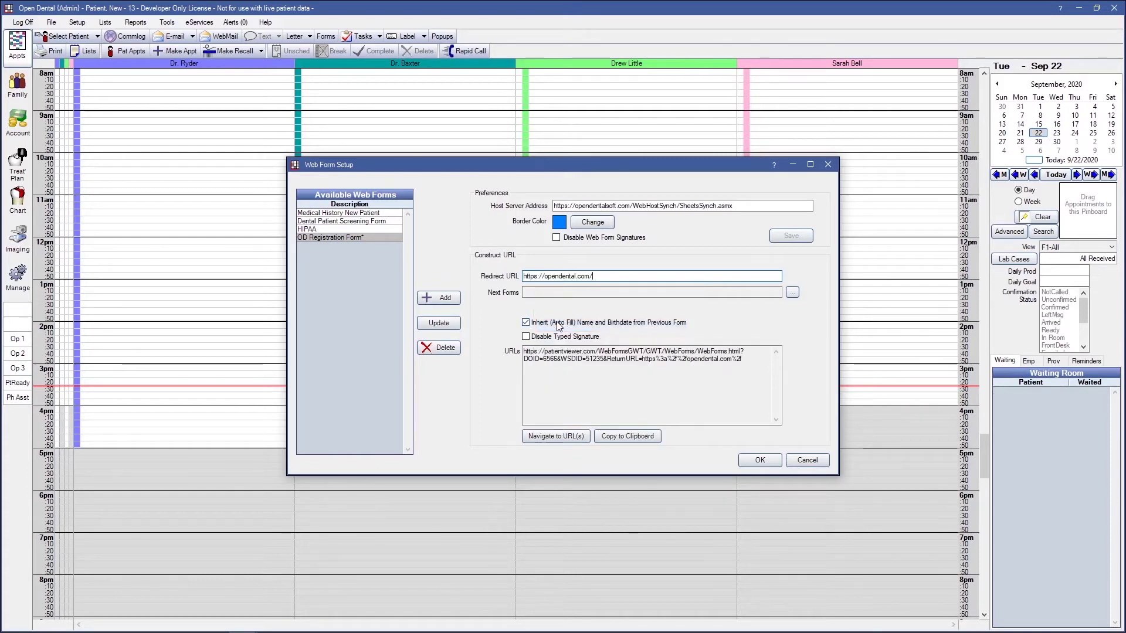
pyautogui.click(765, 368)
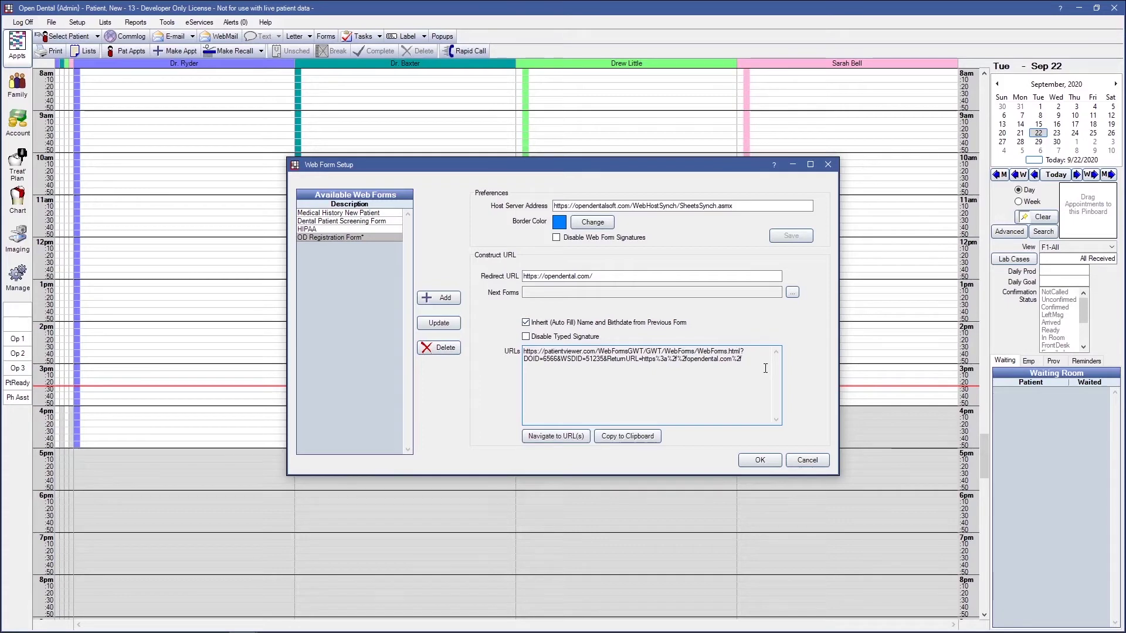
pyautogui.moveTo(764, 368); pyautogui.dragTo(512, 349)
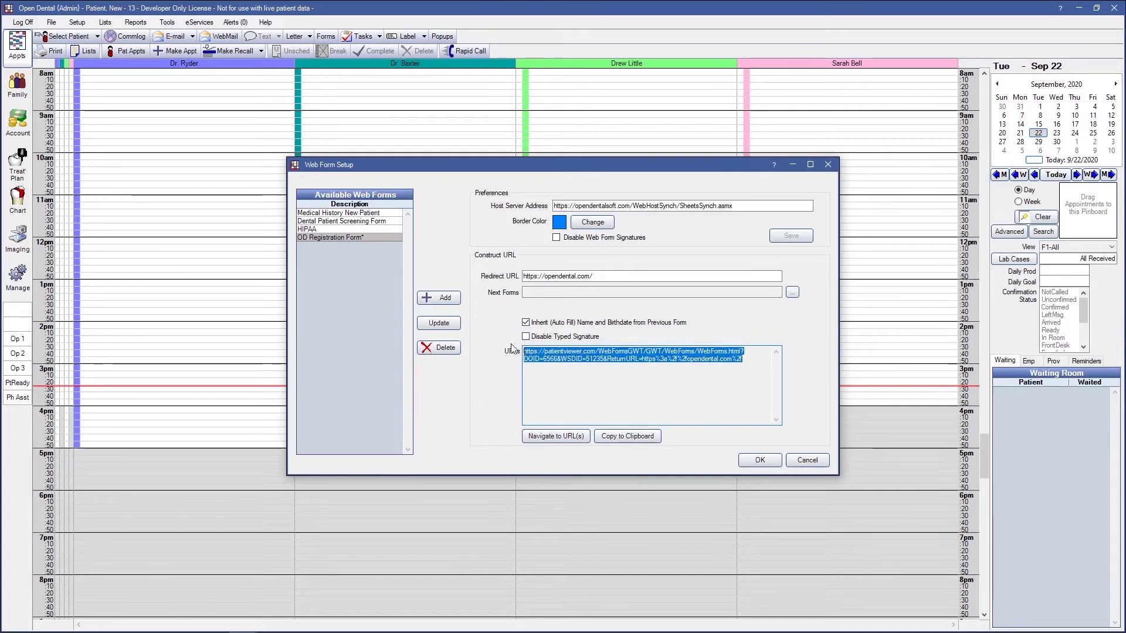
pyautogui.click(761, 367)
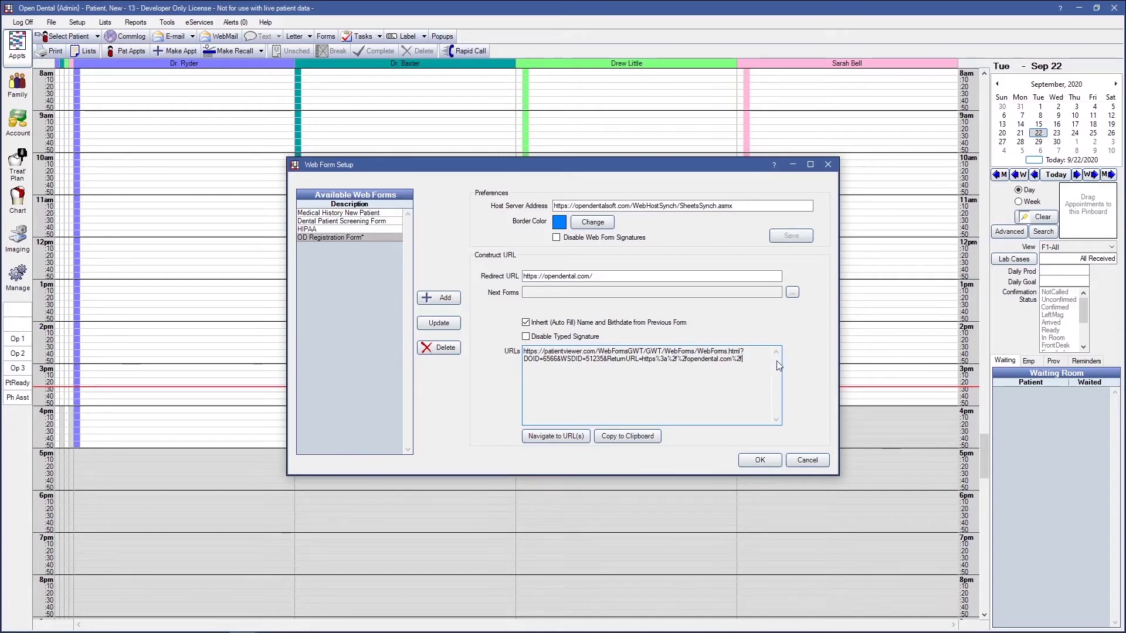
# - Add Medical History New Patient, Dental Patient Screening Form and HIPAA as Next Forms
pyautogui.click(791, 292)
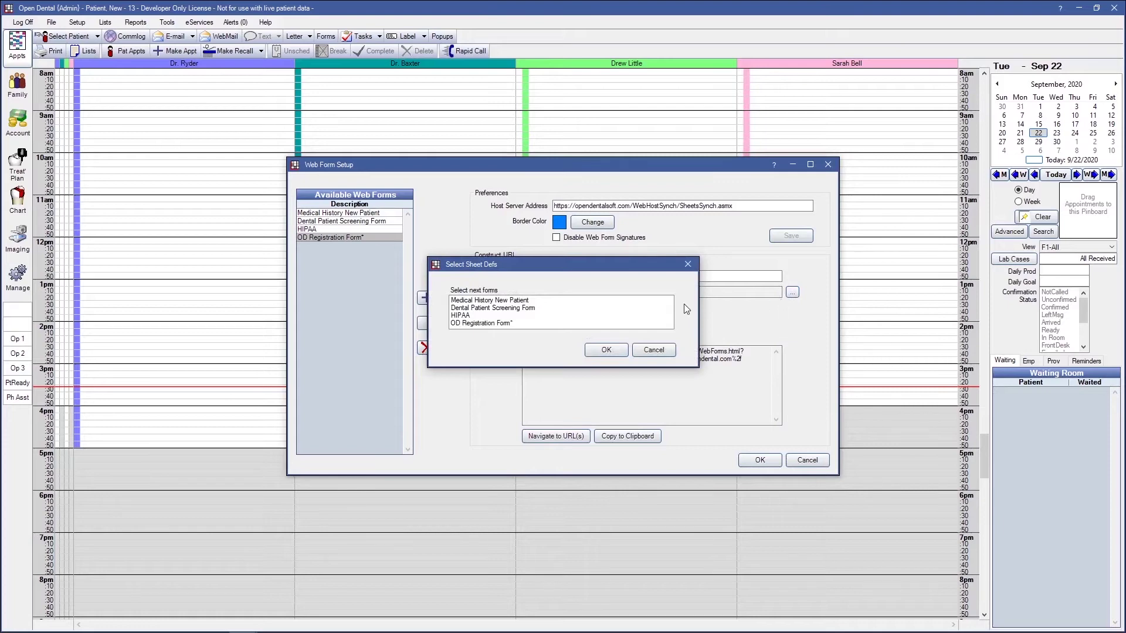
pyautogui.click(472, 302)
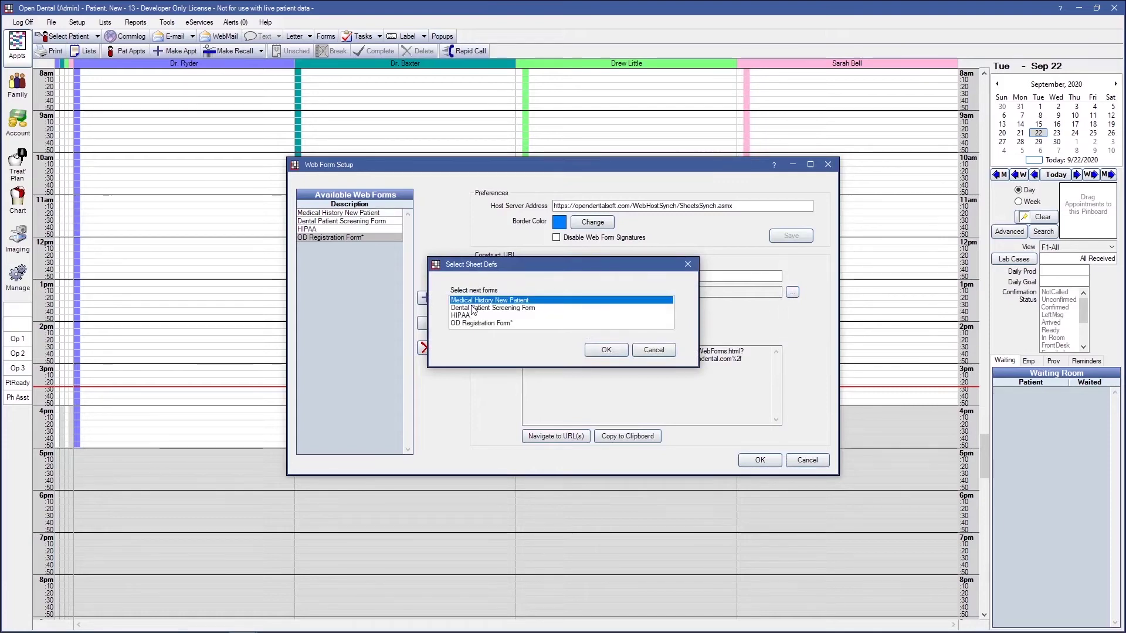
pyautogui.click(472, 308)
pyautogui.click(474, 315)
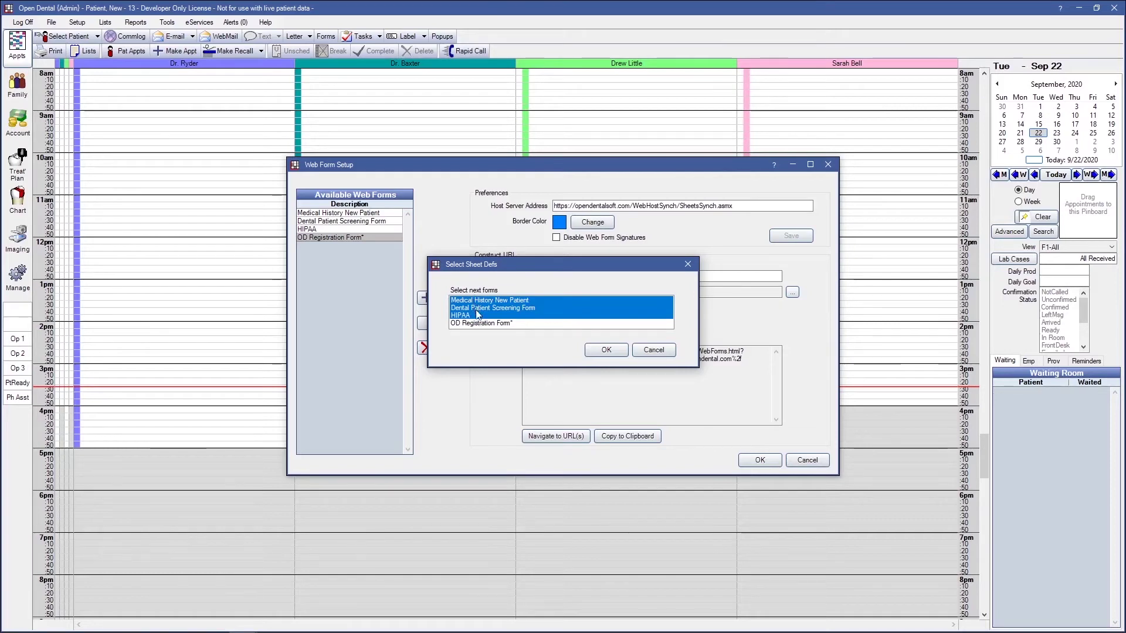
pyautogui.click(598, 350)
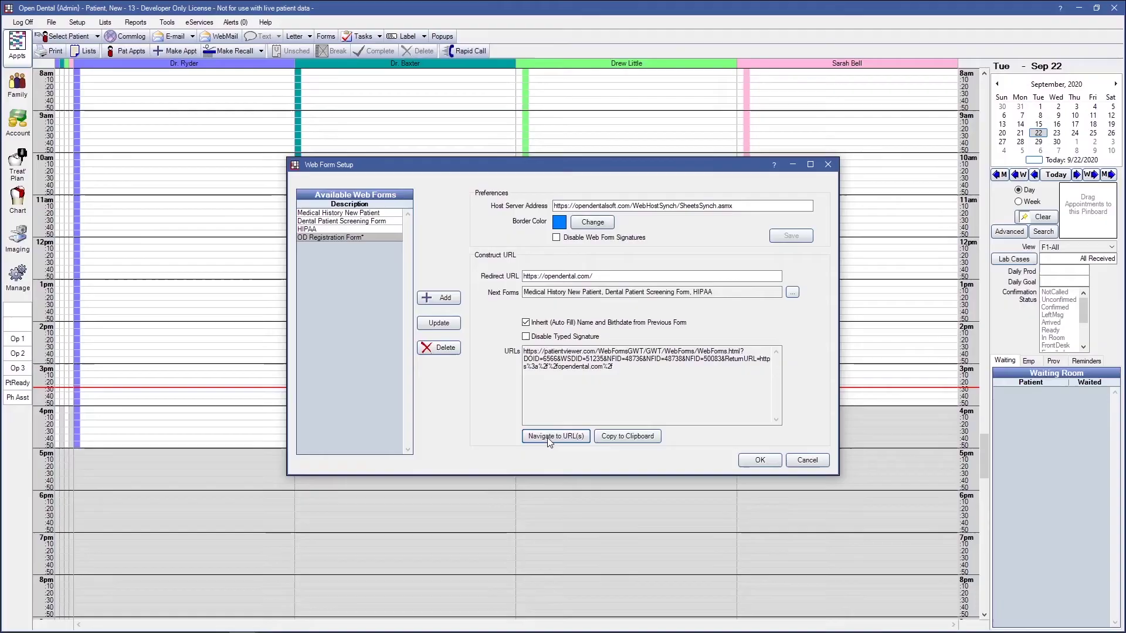
# - Open the web form link and complete Test Patient's registration form with birthdate 4/1/1980
pyautogui.click(555, 437)
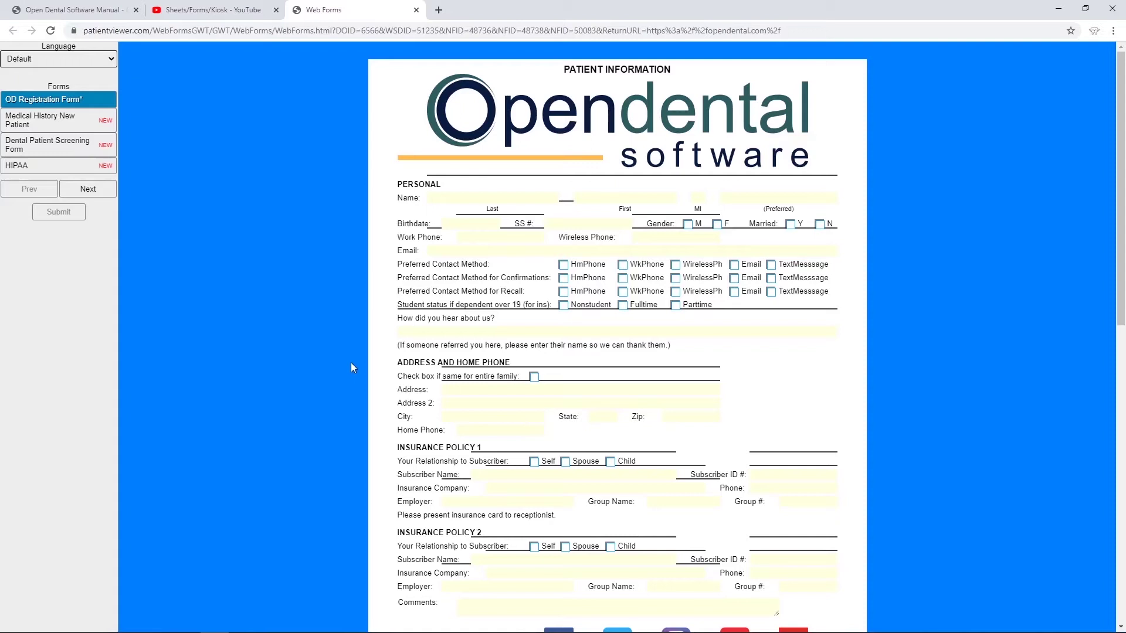
pyautogui.click(89, 189)
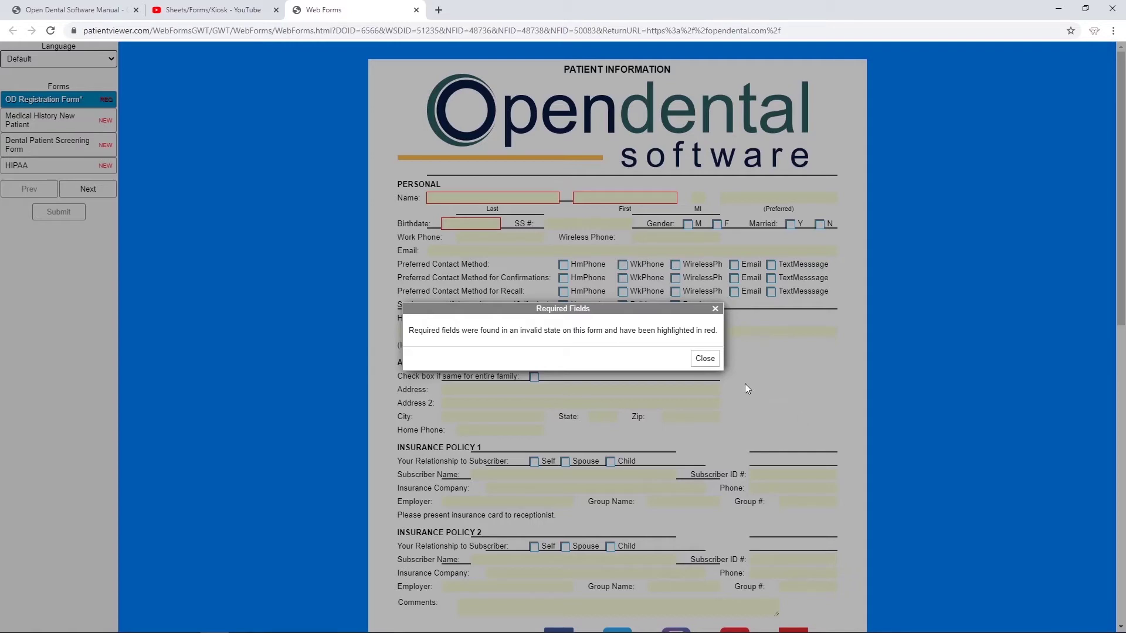
pyautogui.click(704, 359)
pyautogui.write('Test')
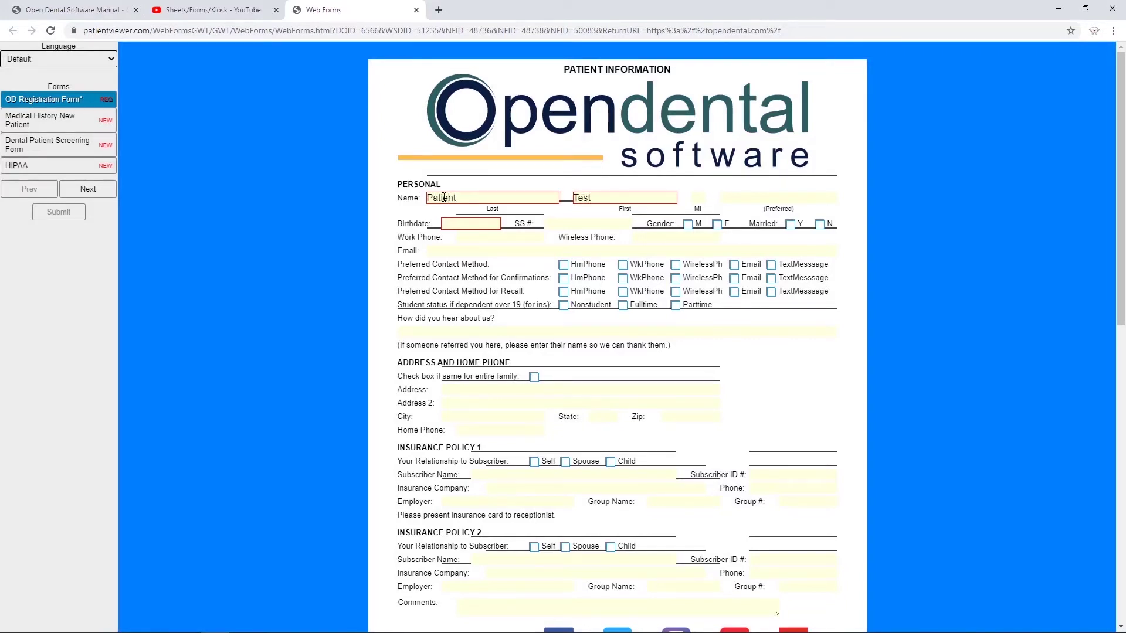
pyautogui.click(480, 220)
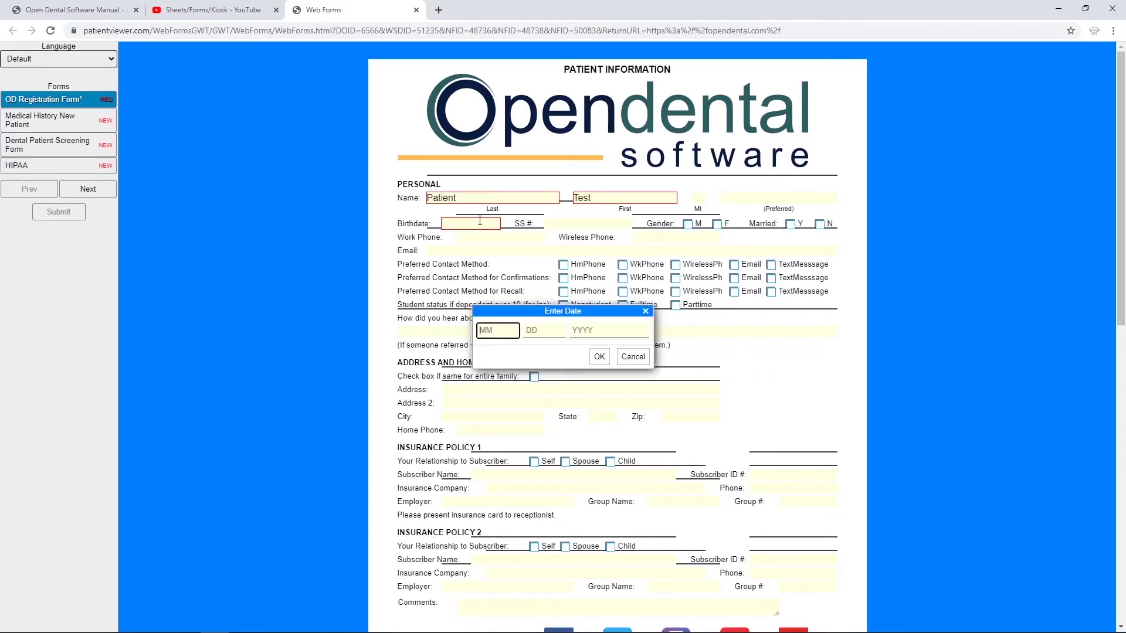
pyautogui.write('0401')
pyautogui.write('80')
pyautogui.click(598, 356)
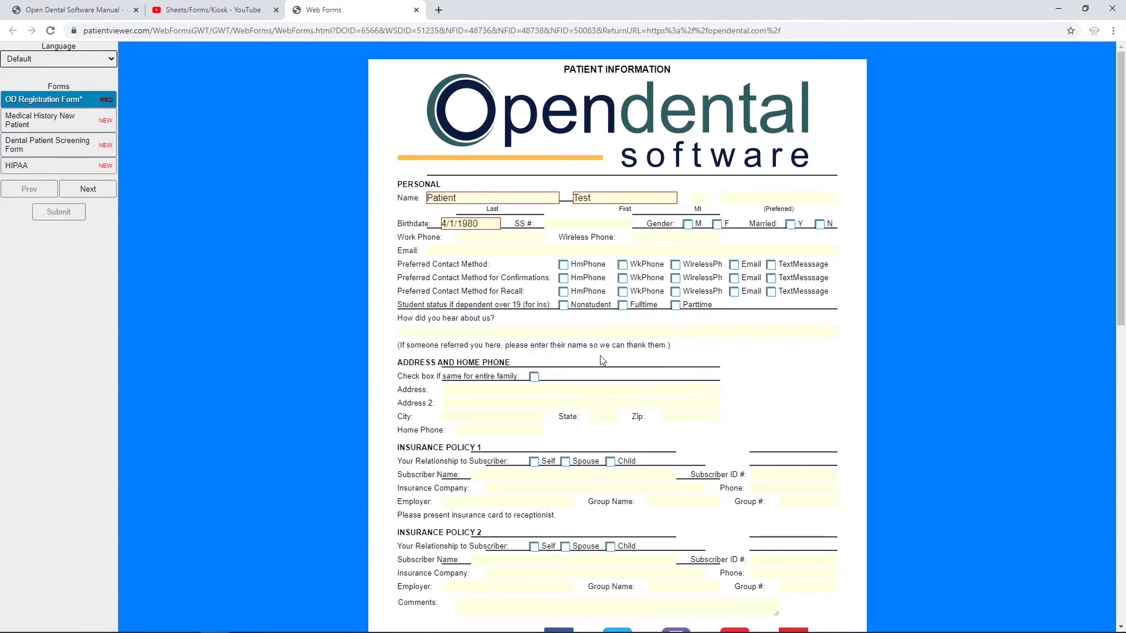
pyautogui.click(91, 189)
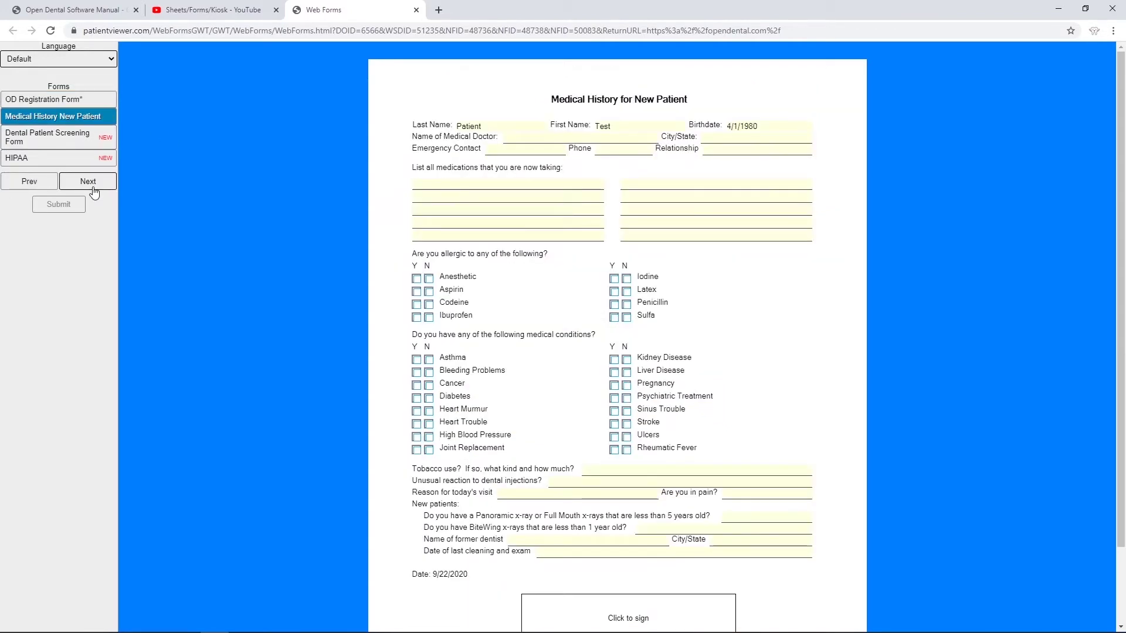
# - Sign the Medical History New Patient form and advance to the Dental Patient Screening Form
pyautogui.click(94, 192)
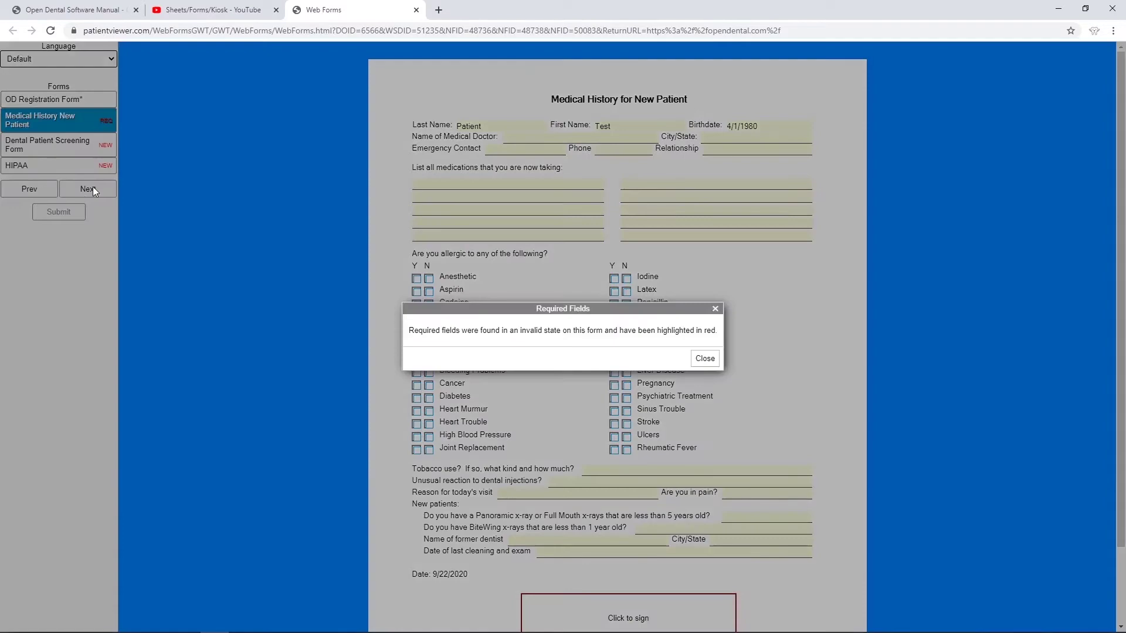
pyautogui.click(703, 359)
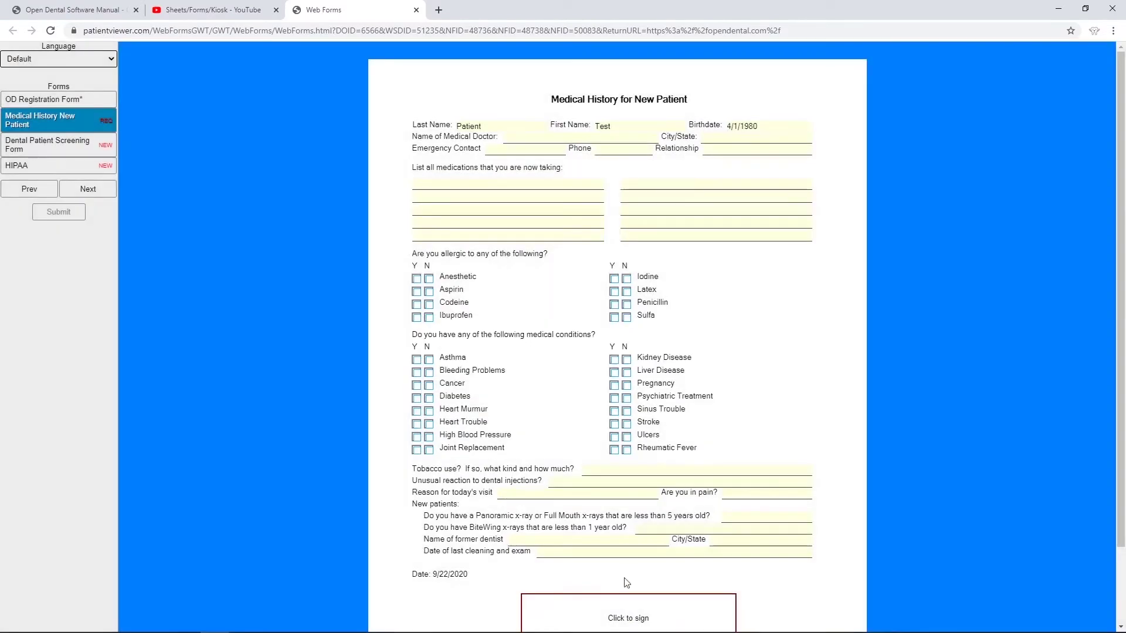
pyautogui.click(597, 609)
pyautogui.moveTo(489, 318); pyautogui.dragTo(616, 329)
pyautogui.click(623, 380)
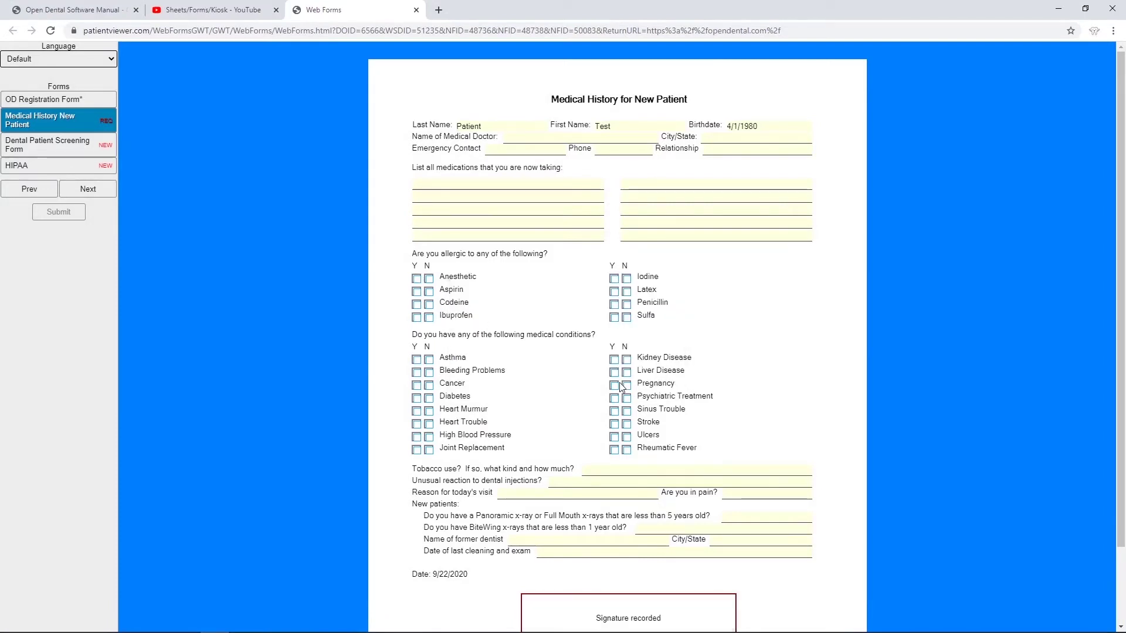
pyautogui.click(14, 147)
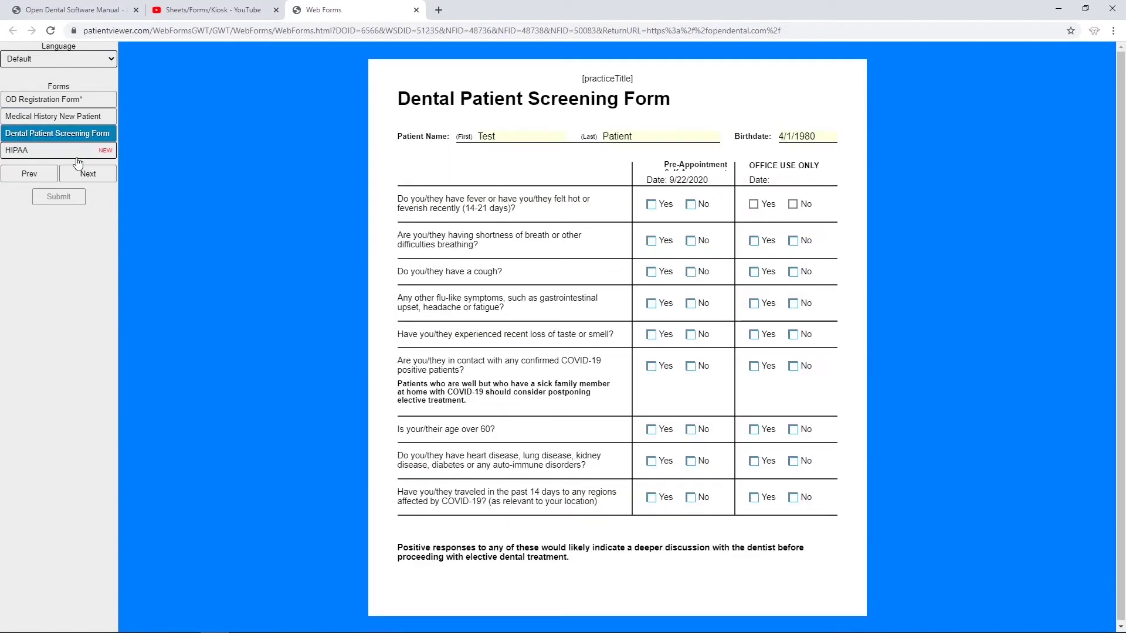
# - Sign the HIPAA privacy notice, submit all forms, and minimize the browser
pyautogui.click(74, 119)
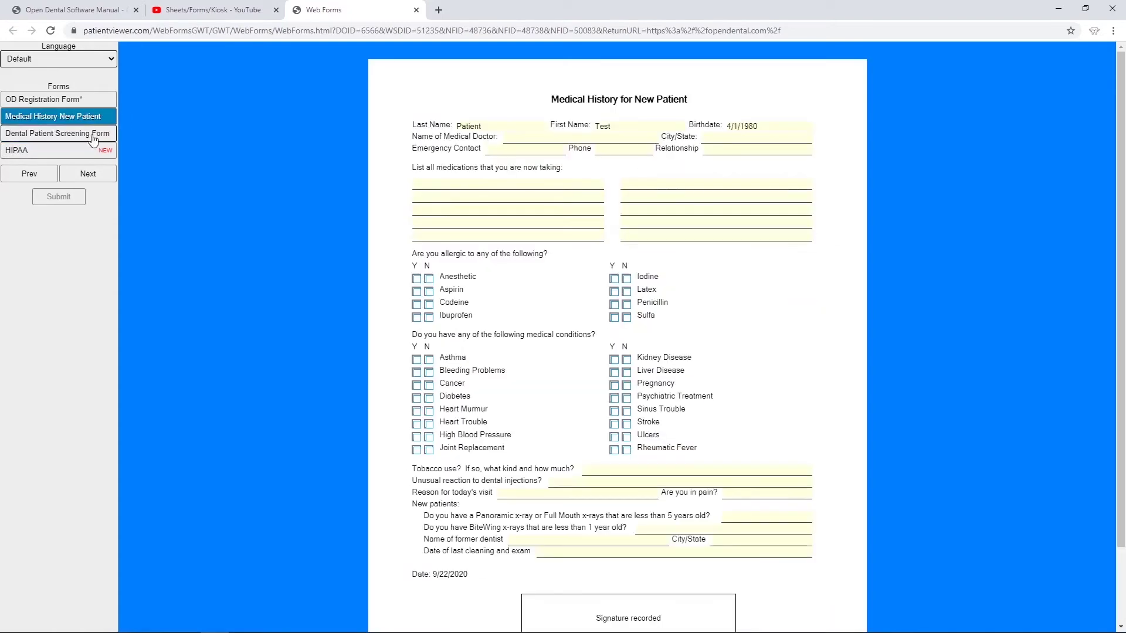
pyautogui.click(103, 176)
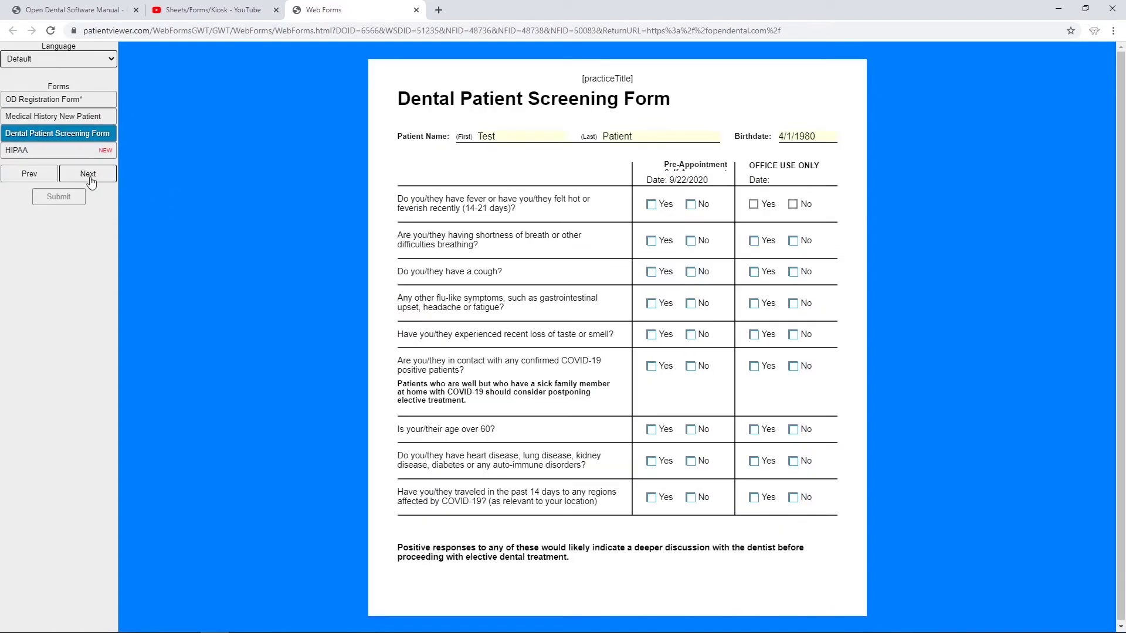
pyautogui.click(89, 176)
pyautogui.click(593, 284)
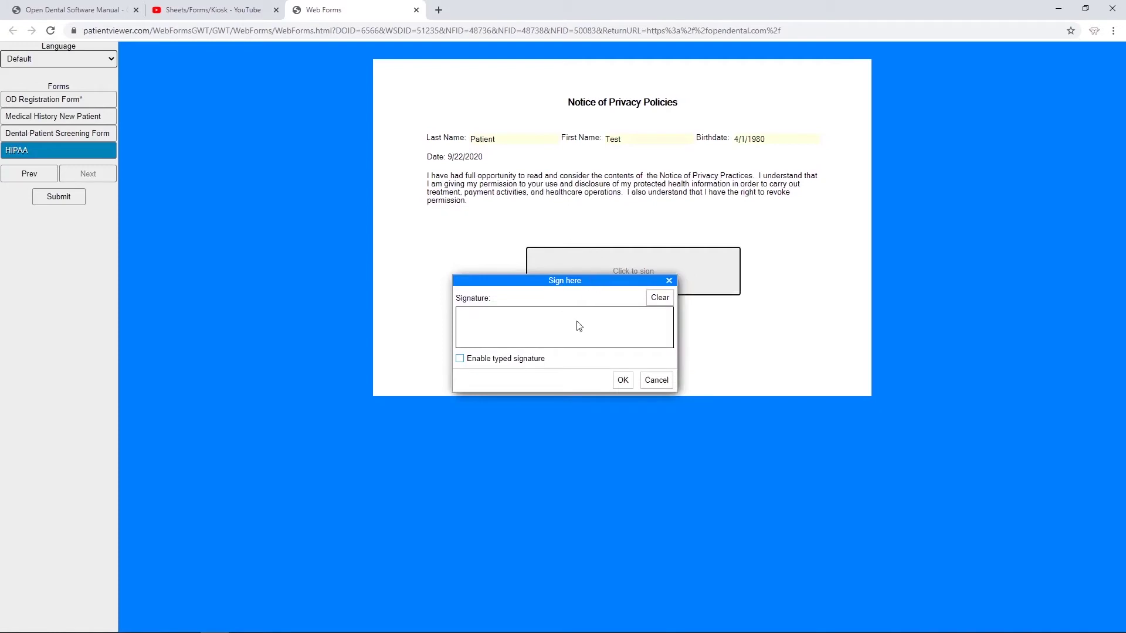
pyautogui.moveTo(486, 327); pyautogui.dragTo(634, 343)
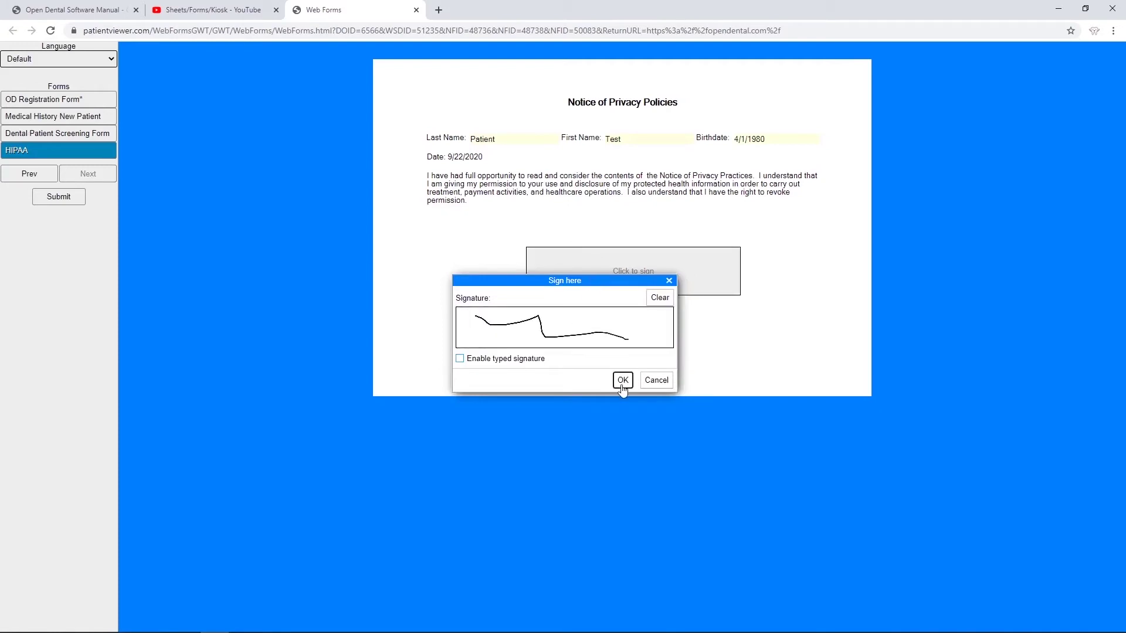
pyautogui.click(622, 380)
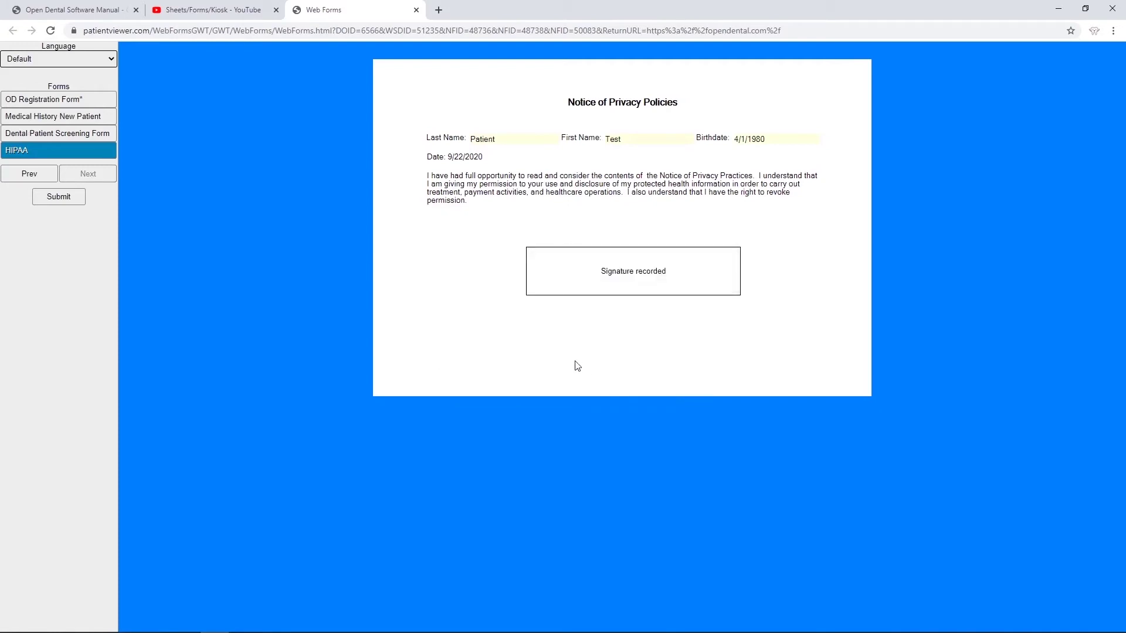
pyautogui.click(62, 202)
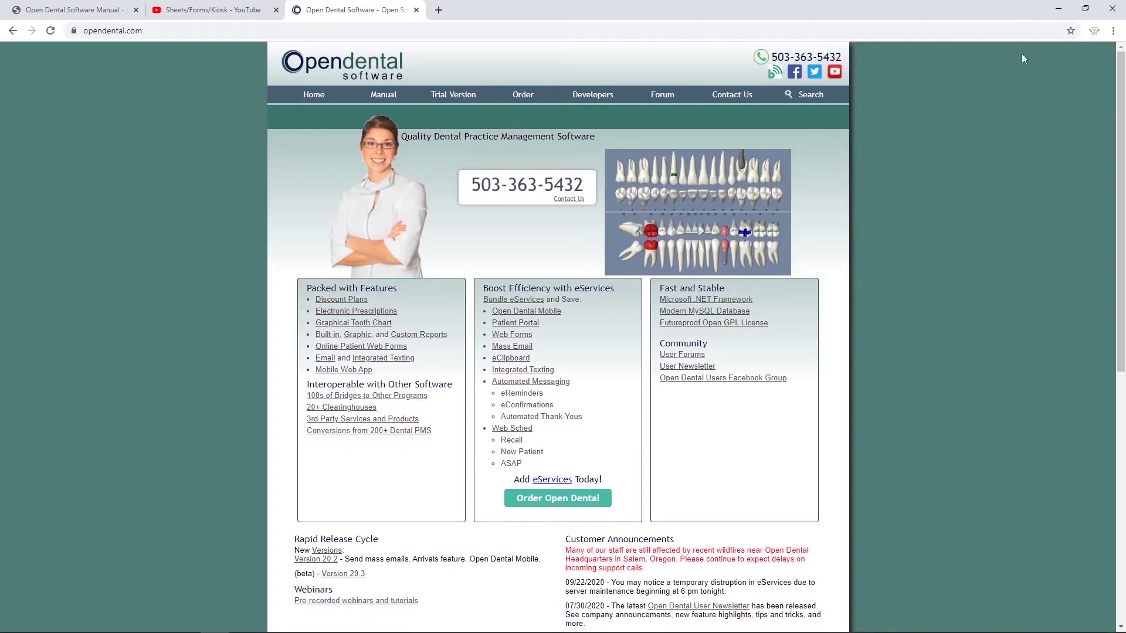
pyautogui.click(1060, 9)
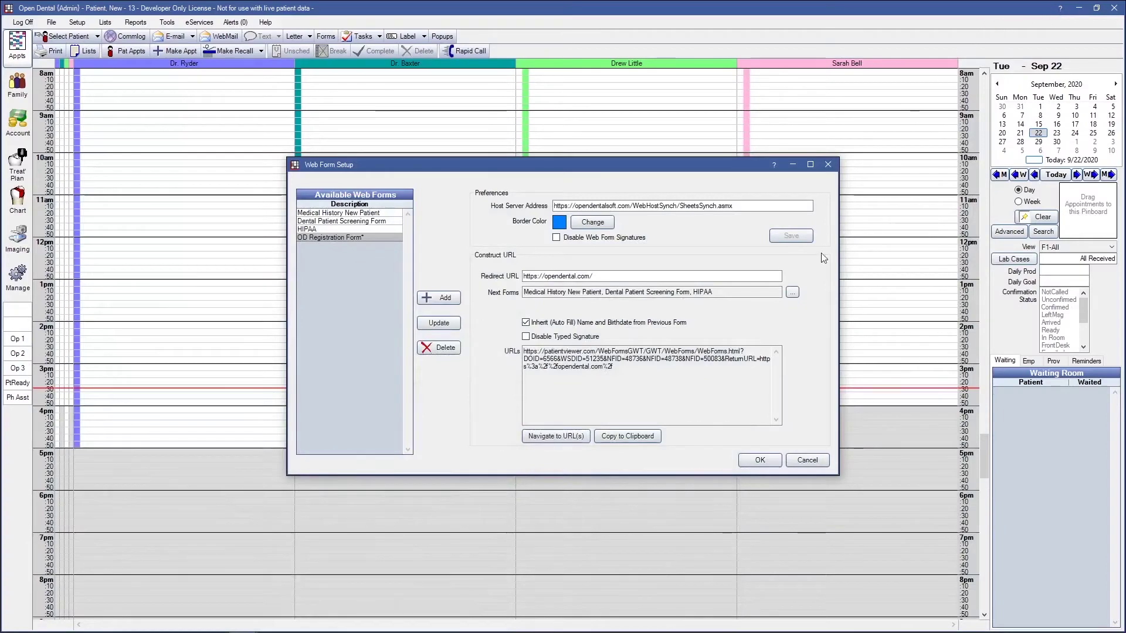
# - Close Web Form Setup and retrieve new forms from the Web Forms window
pyautogui.click(809, 460)
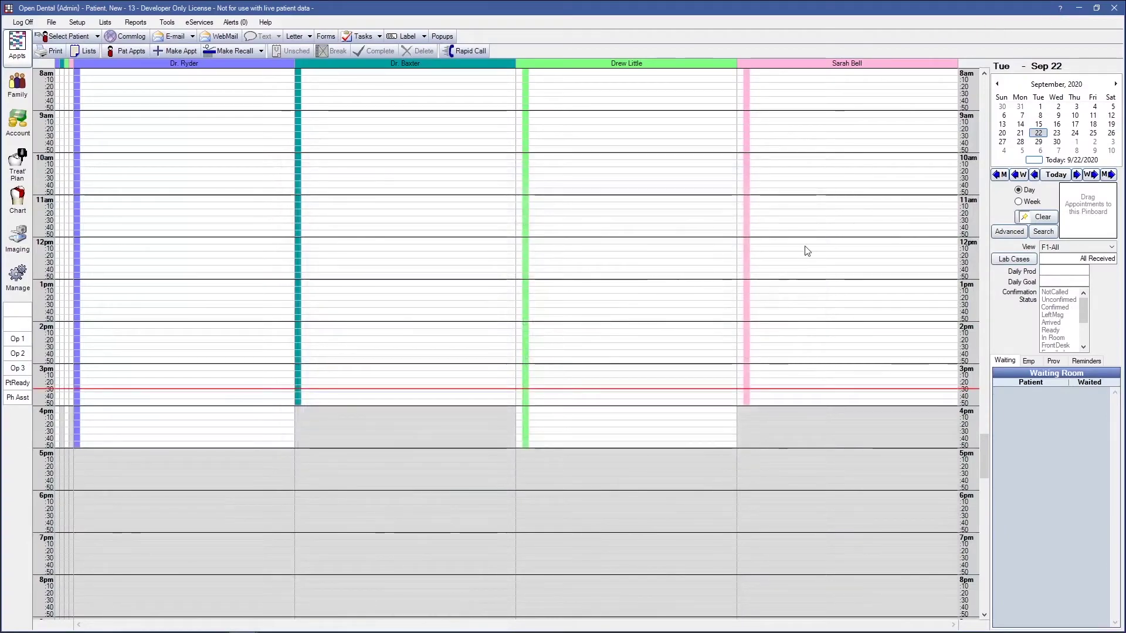
pyautogui.click(168, 23)
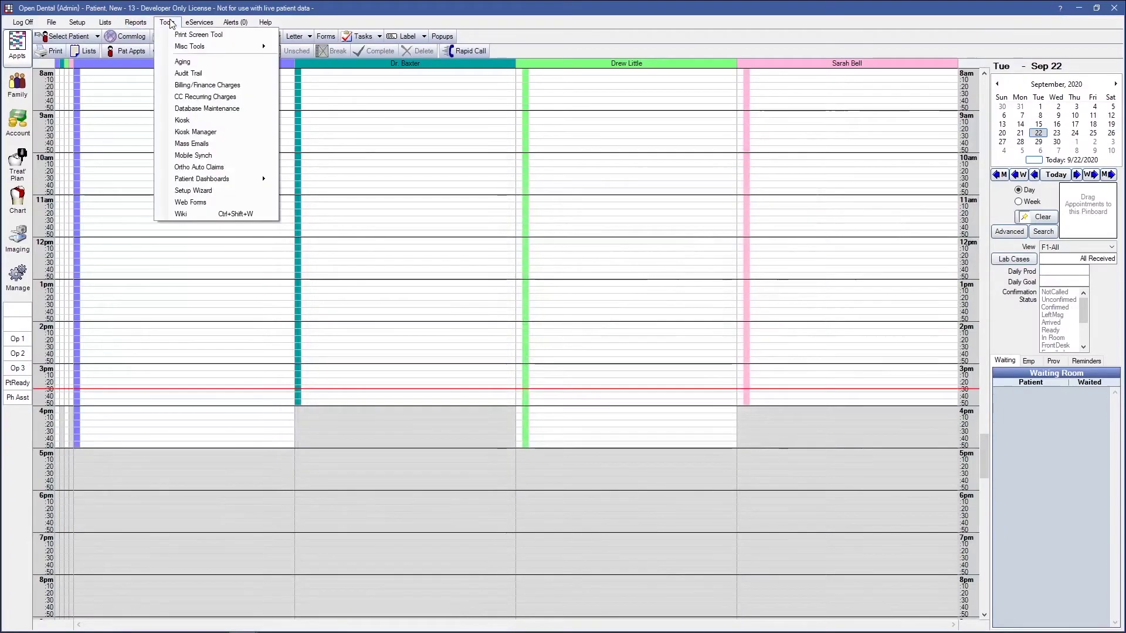
pyautogui.click(190, 202)
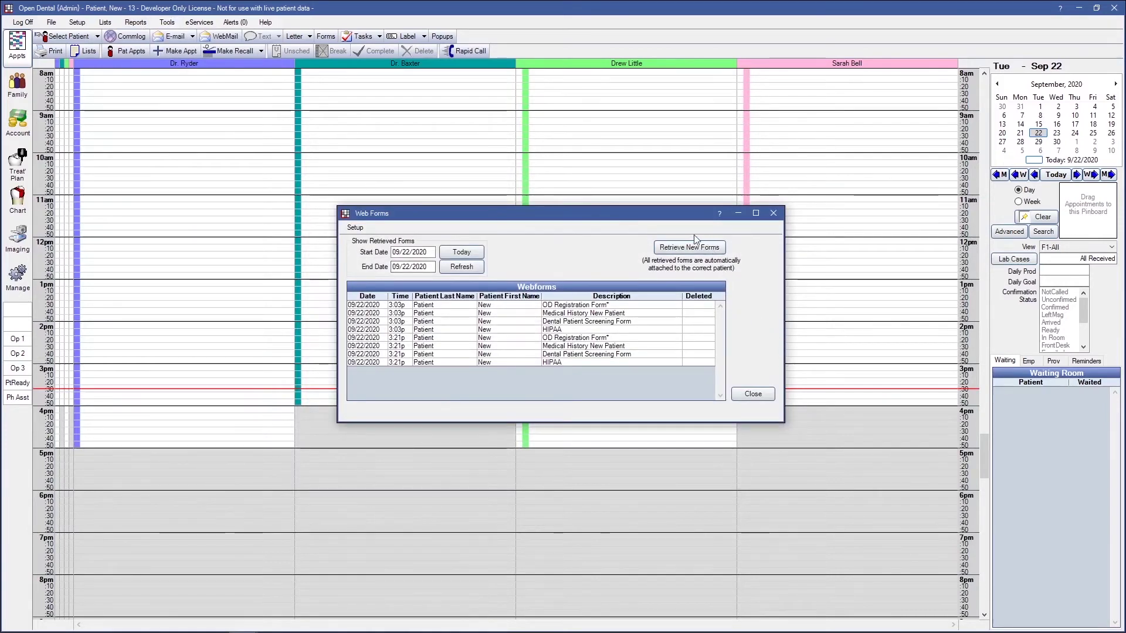
pyautogui.click(692, 249)
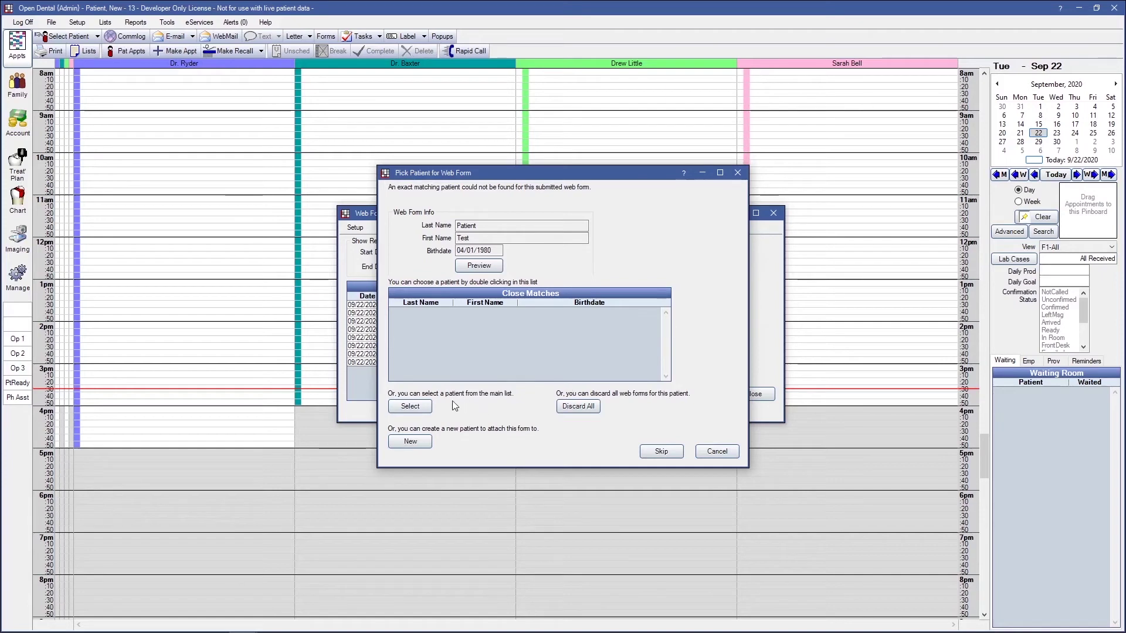
# - Skip matching an existing patient and create a new patient record for Test Patient's form
pyautogui.click(411, 407)
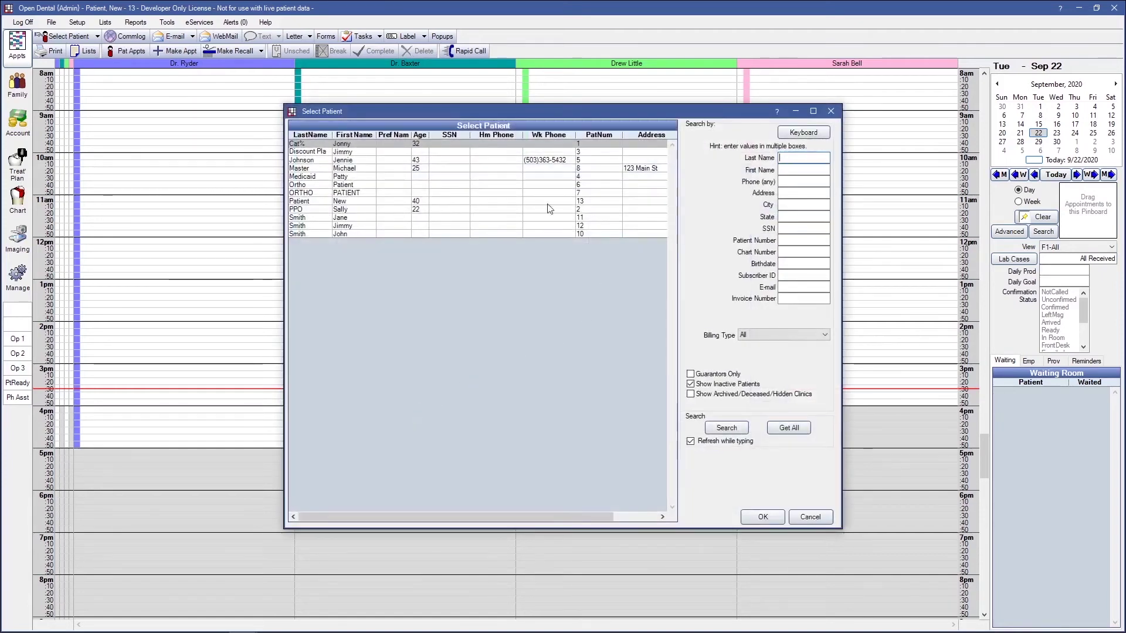
pyautogui.click(810, 517)
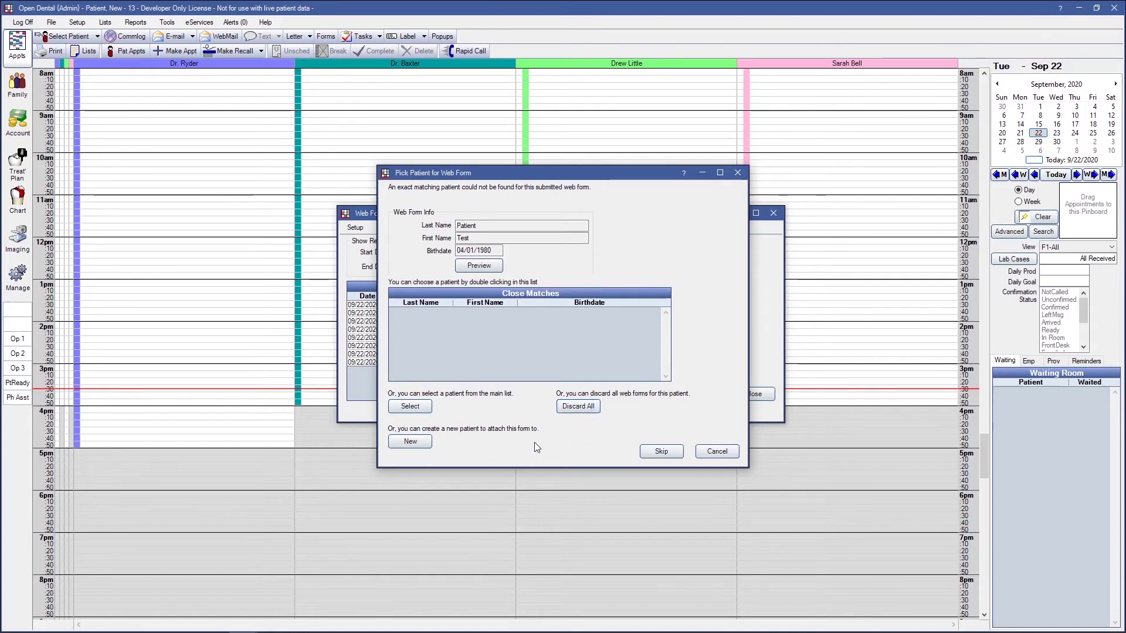
pyautogui.click(407, 443)
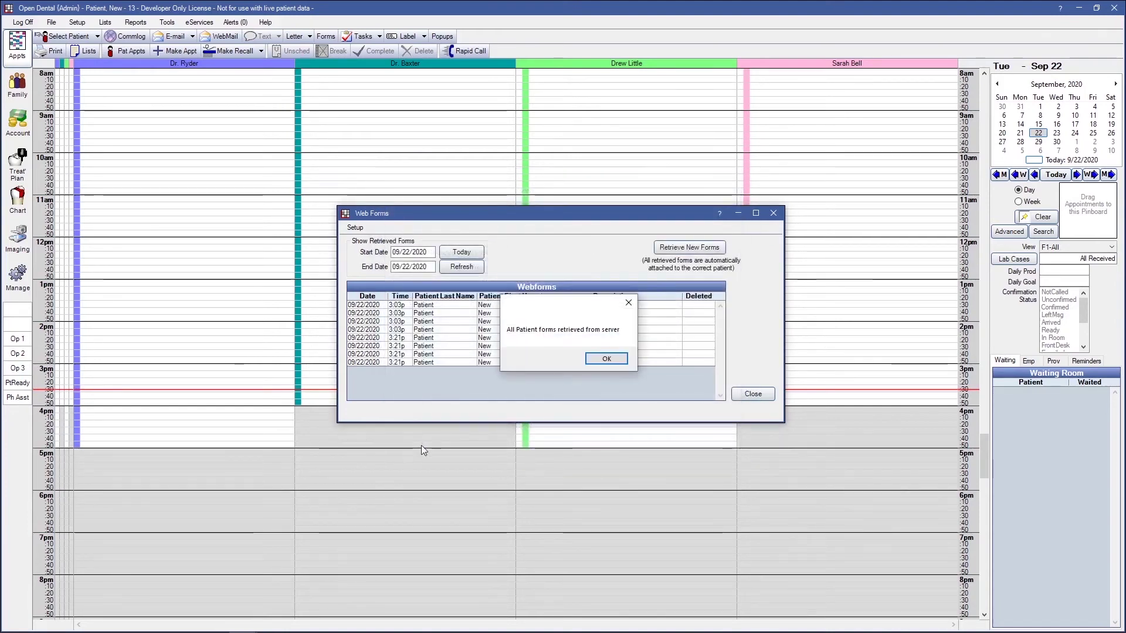
# - Acknowledge the retrieval message, check the Start/End Date fields, and close the Web Forms window
pyautogui.click(607, 360)
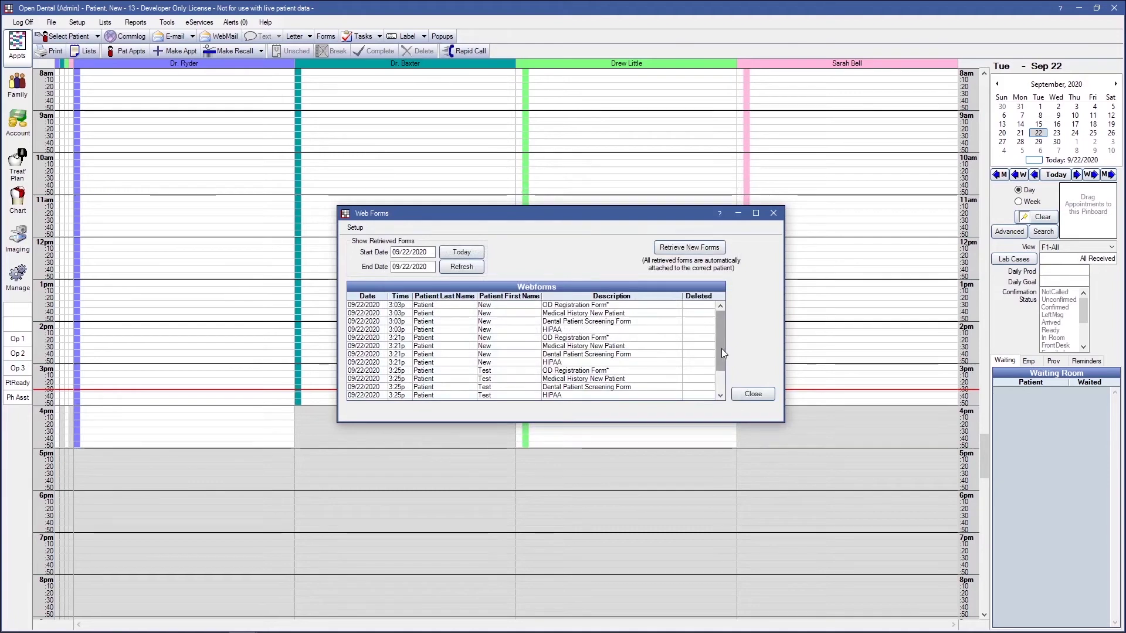
pyautogui.moveTo(724, 351)
pyautogui.mouseDown()
pyautogui.moveTo(721, 382)
pyautogui.moveTo(723, 324)
pyautogui.moveTo(719, 357)
pyautogui.mouseUp()
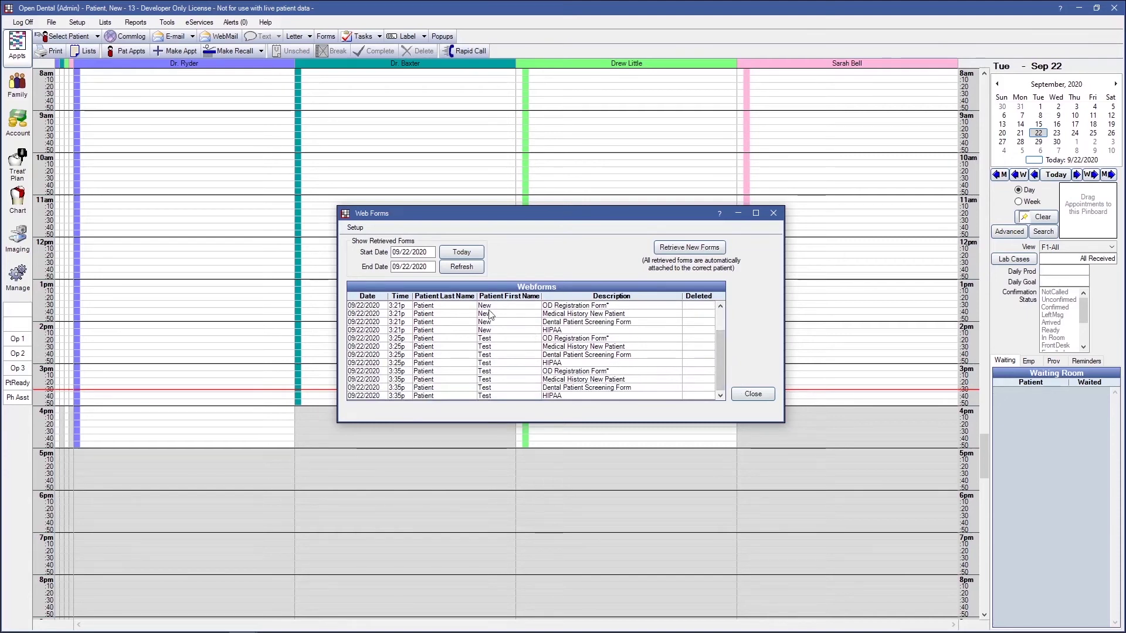
pyautogui.doubleClick(420, 252)
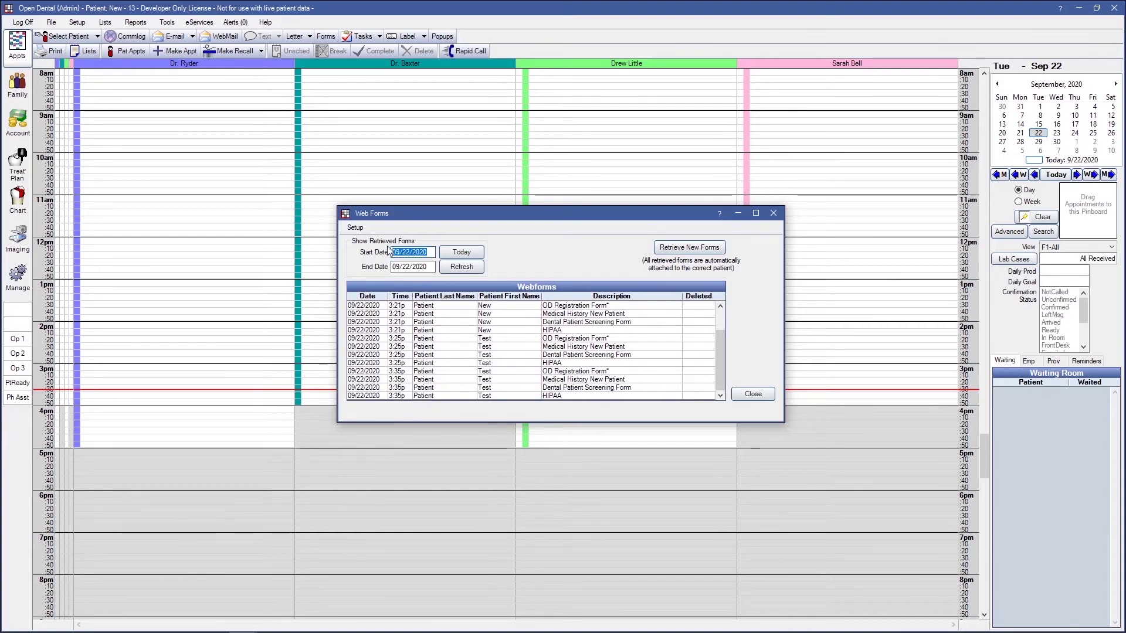
pyautogui.moveTo(399, 266); pyautogui.dragTo(431, 266)
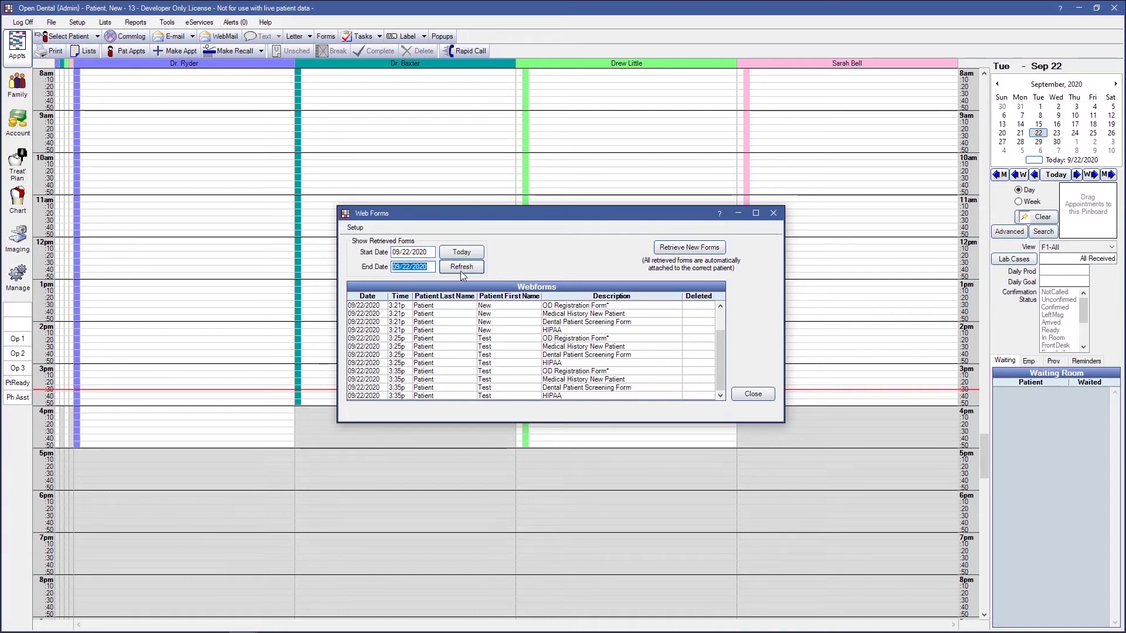
pyautogui.press('End')
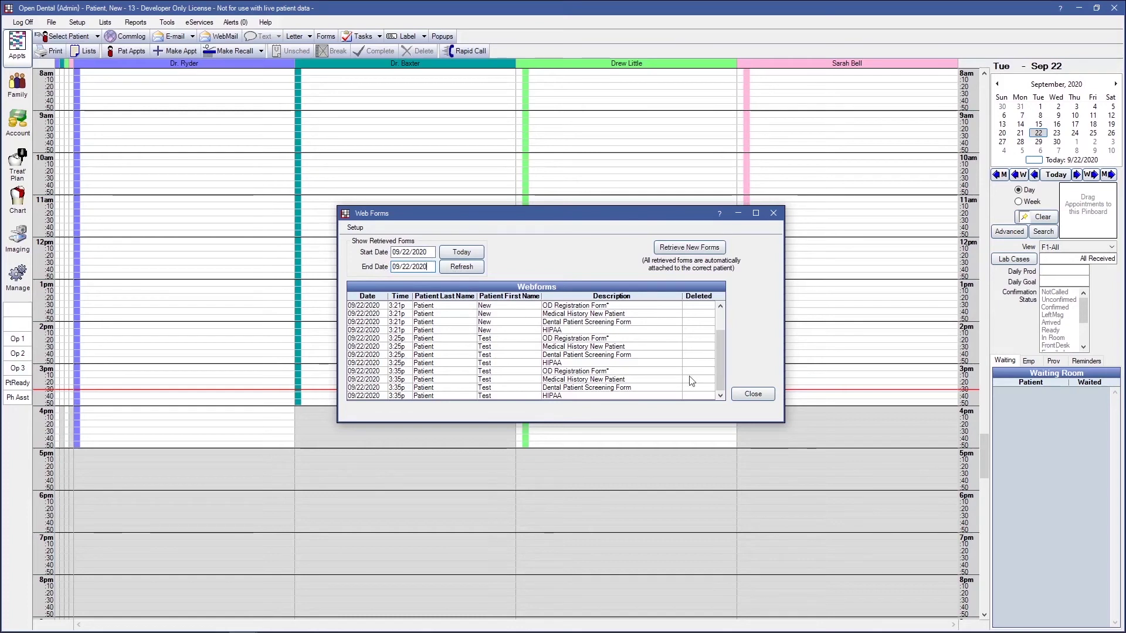
pyautogui.click(753, 394)
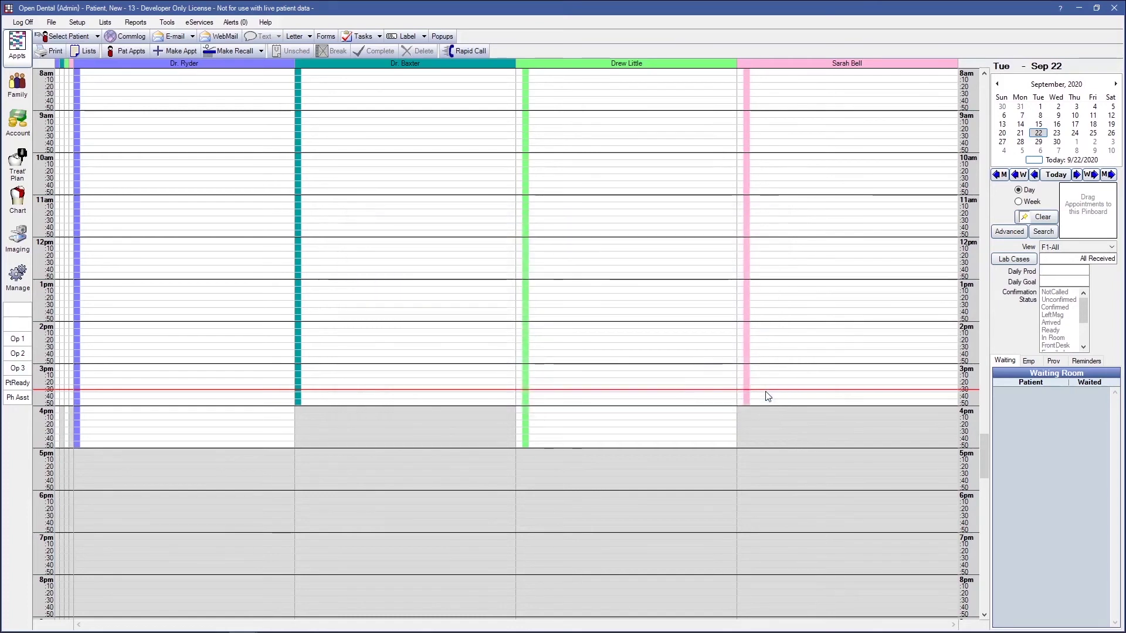
# - Search for and select Test Patient as the current patient
pyautogui.click(65, 39)
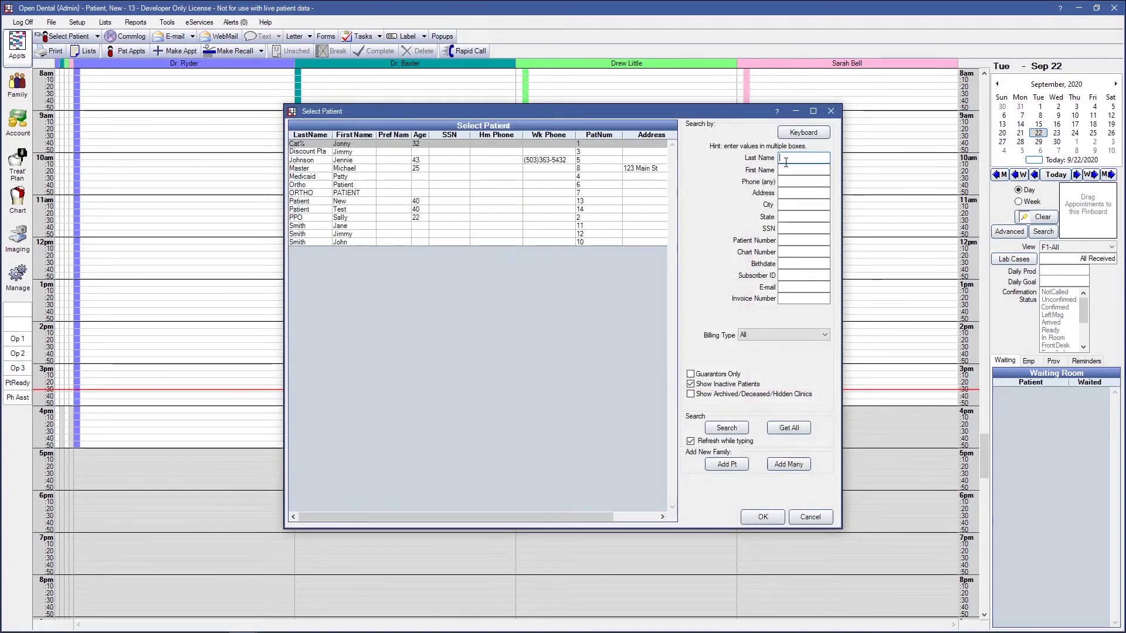
pyautogui.write('patient')
pyautogui.press('Tab')
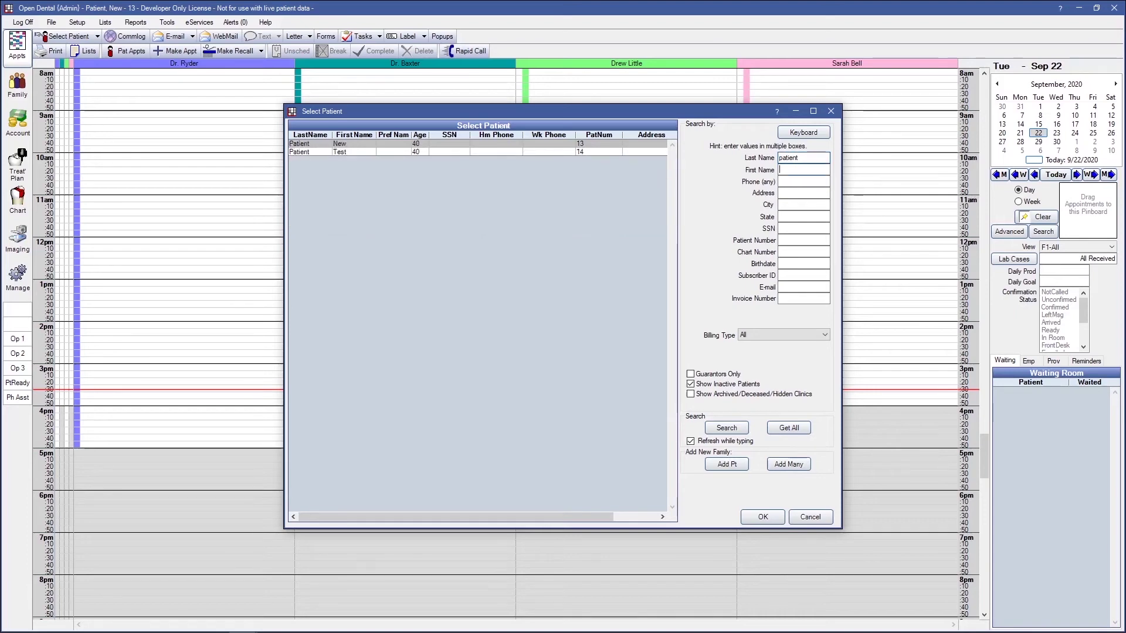
pyautogui.write('t')
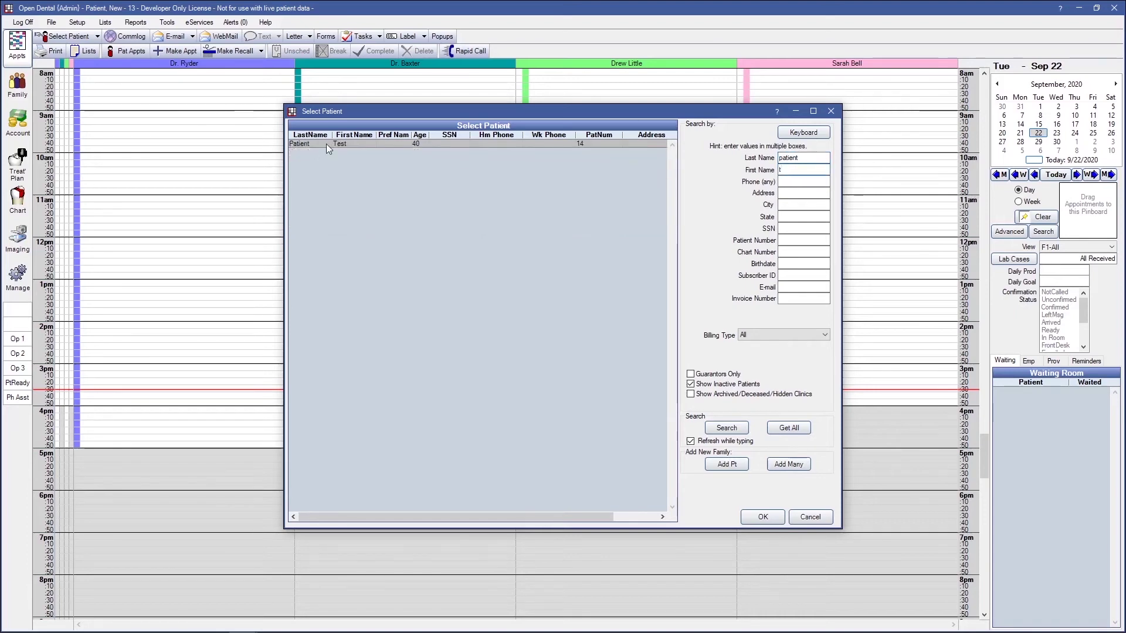
pyautogui.doubleClick(326, 144)
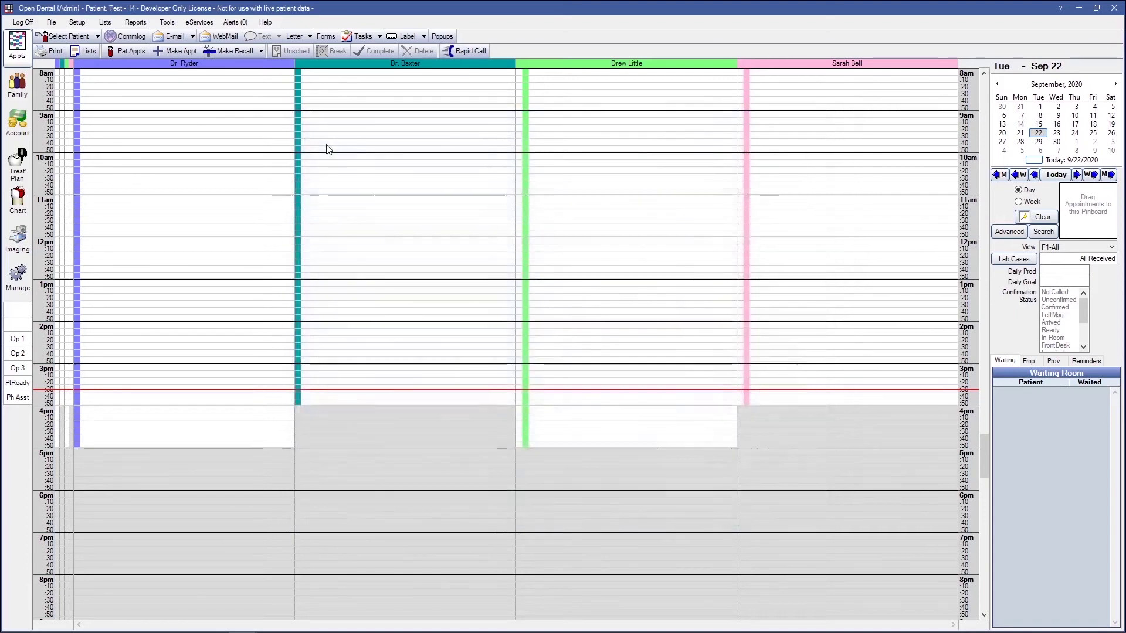
# - Open Test Patient's forms list and select the 3:25p OD Registration Form
pyautogui.click(325, 36)
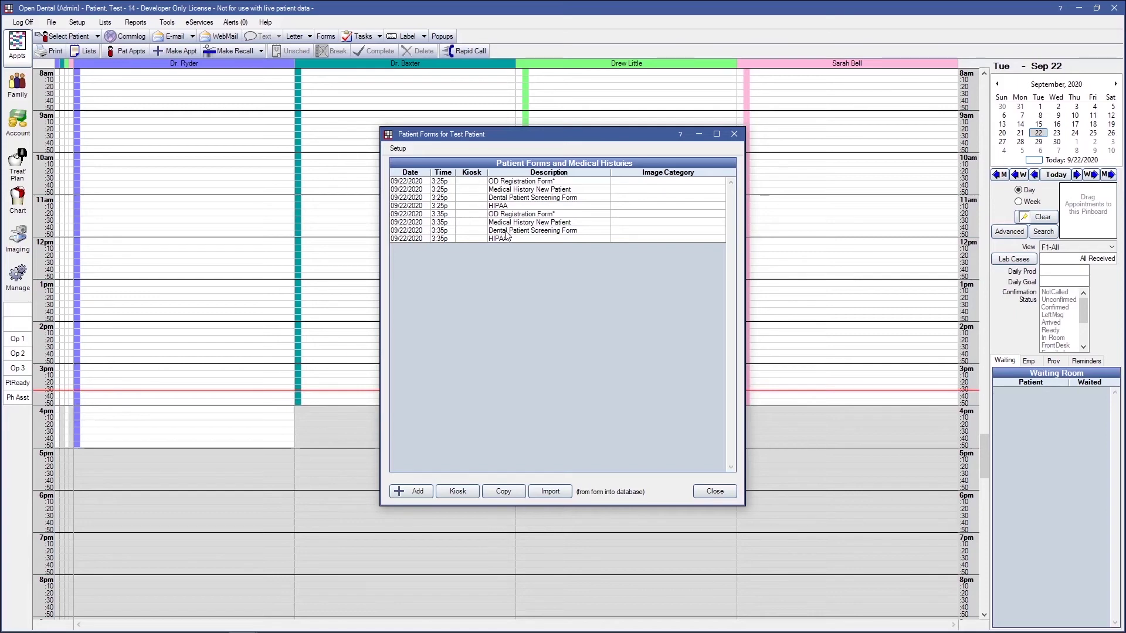
pyautogui.click(510, 182)
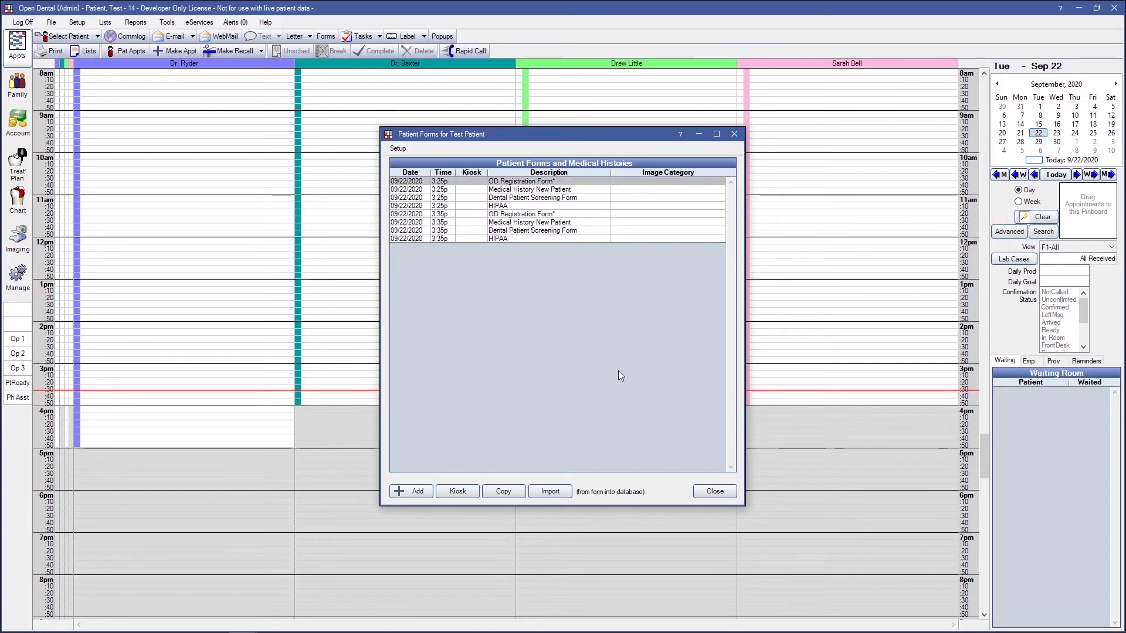
# - Import the registration form's first name and birthdate into Test Patient's record
pyautogui.click(538, 497)
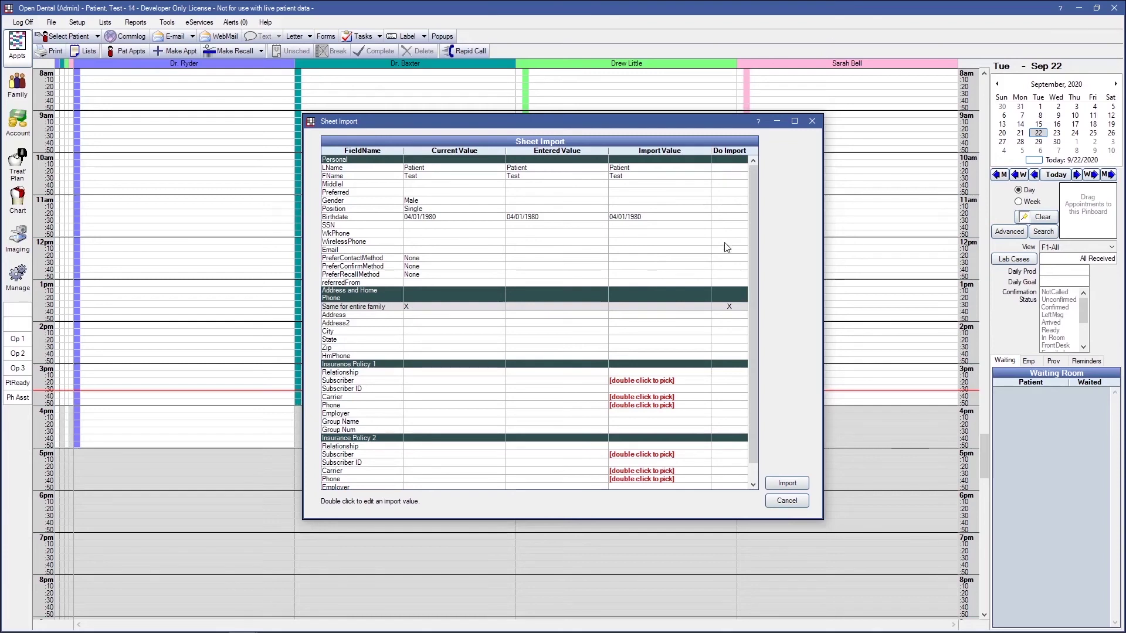
pyautogui.click(731, 220)
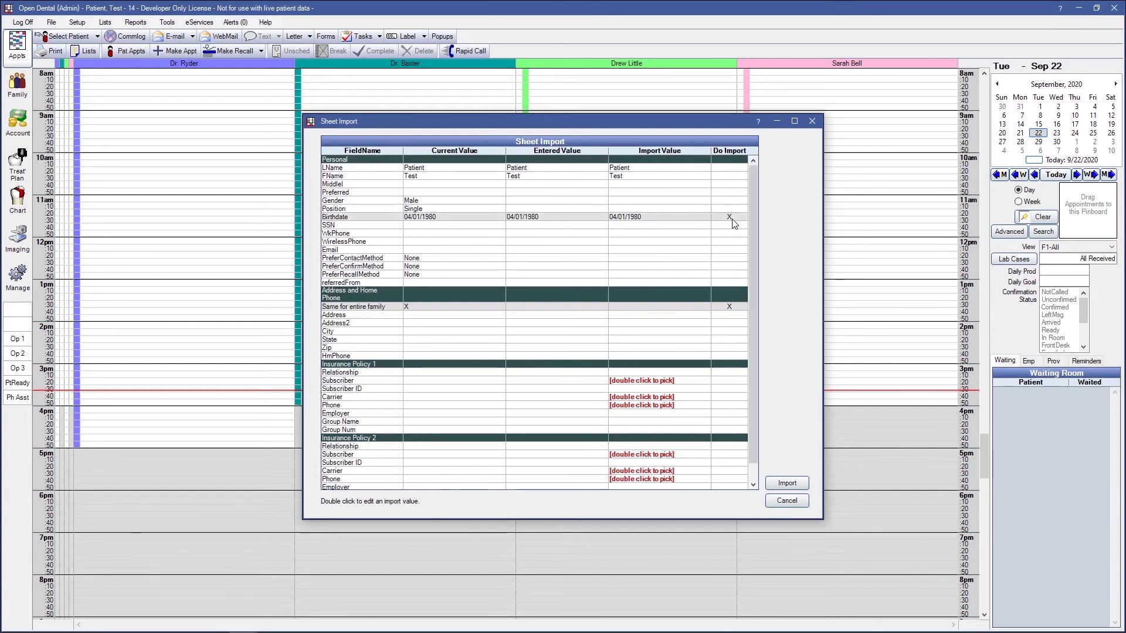
pyautogui.click(725, 179)
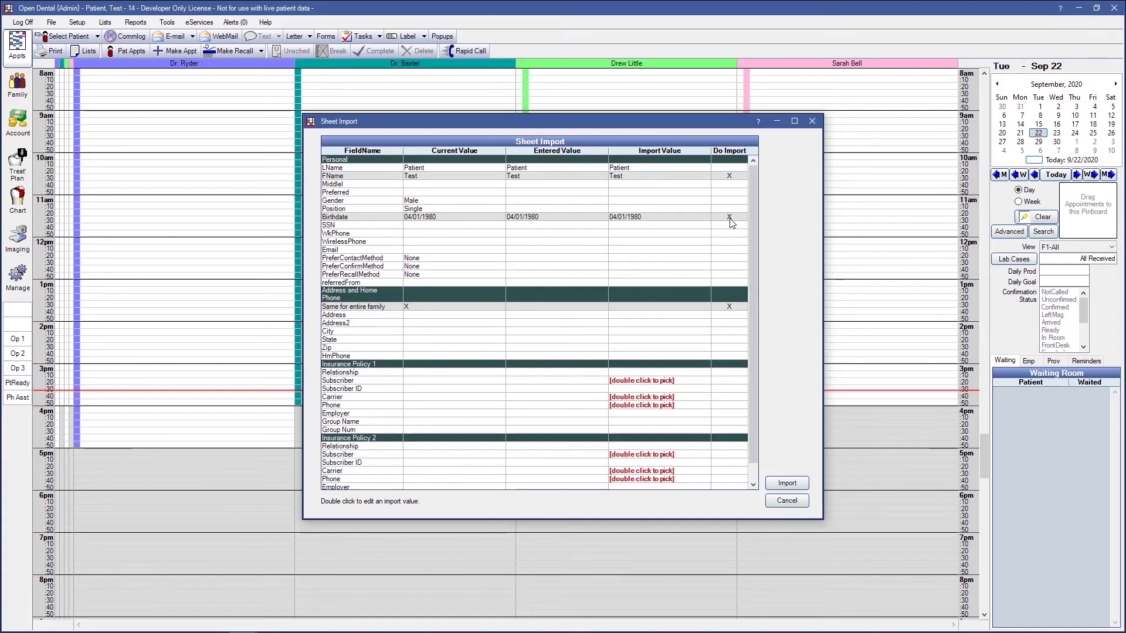
pyautogui.click(728, 221)
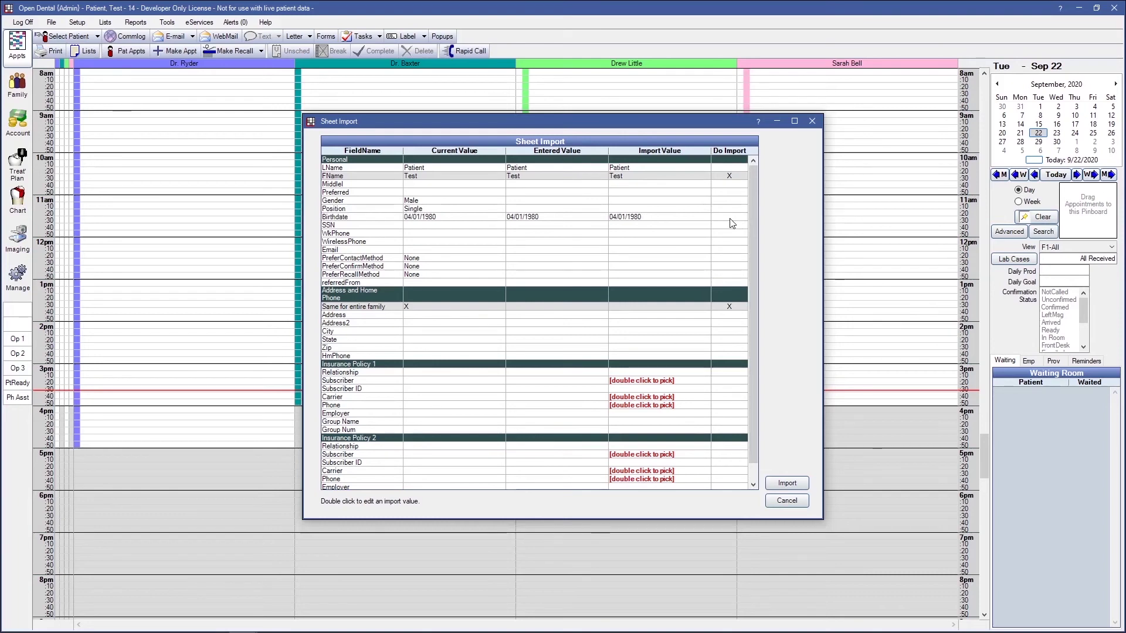
pyautogui.click(729, 218)
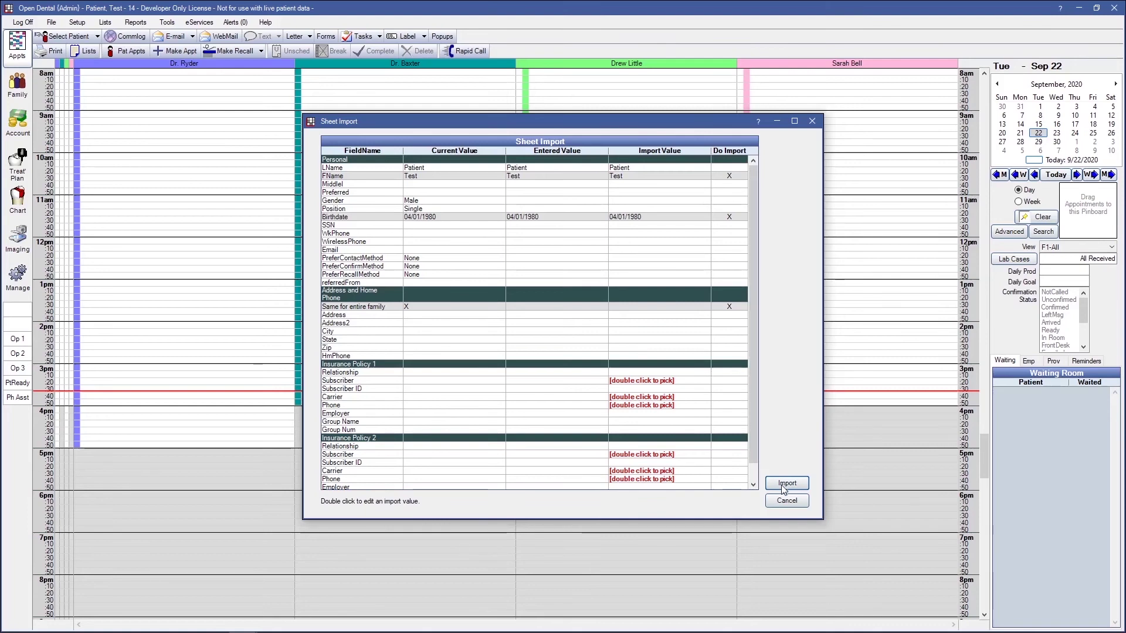
pyautogui.click(786, 485)
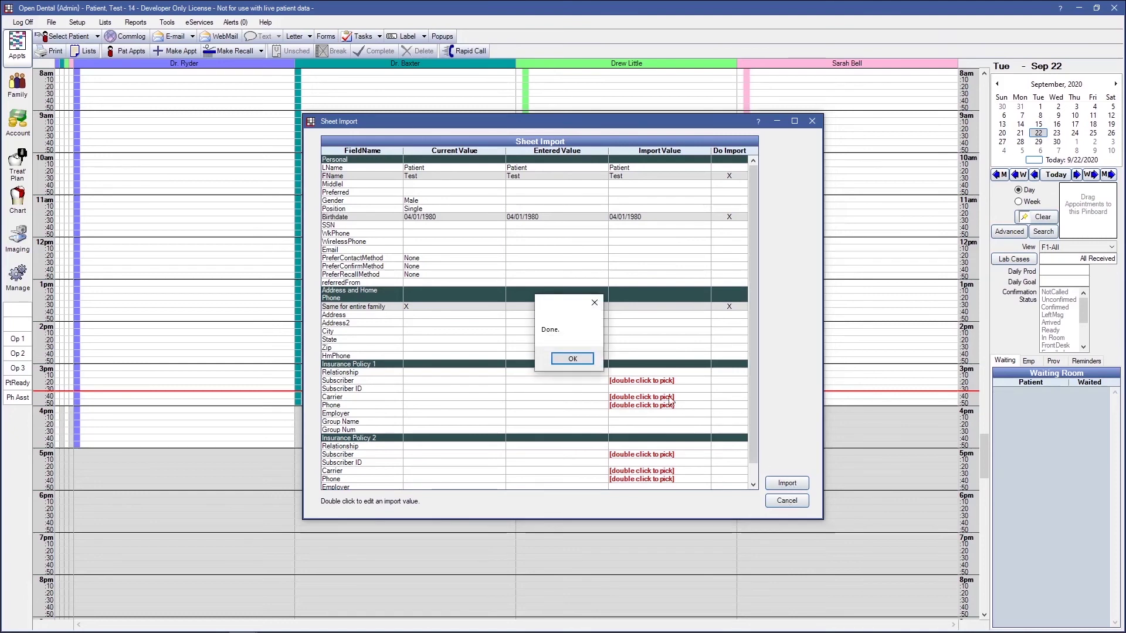
pyautogui.click(561, 362)
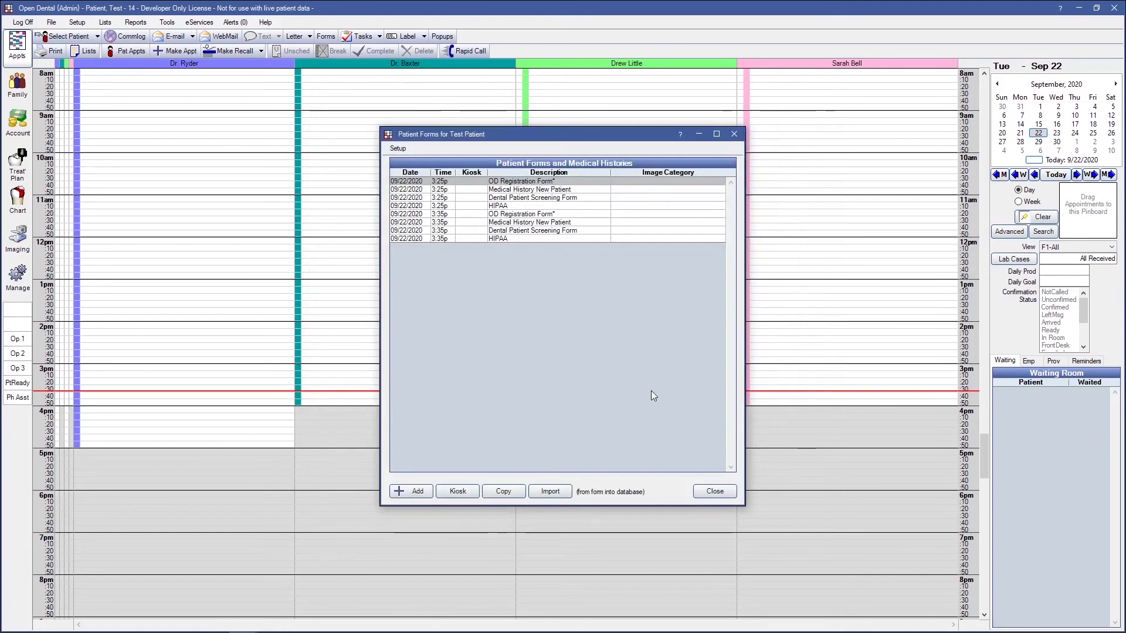
# - Close Test Patient's Patient Forms list, returning to the appointment schedule
pyautogui.click(714, 492)
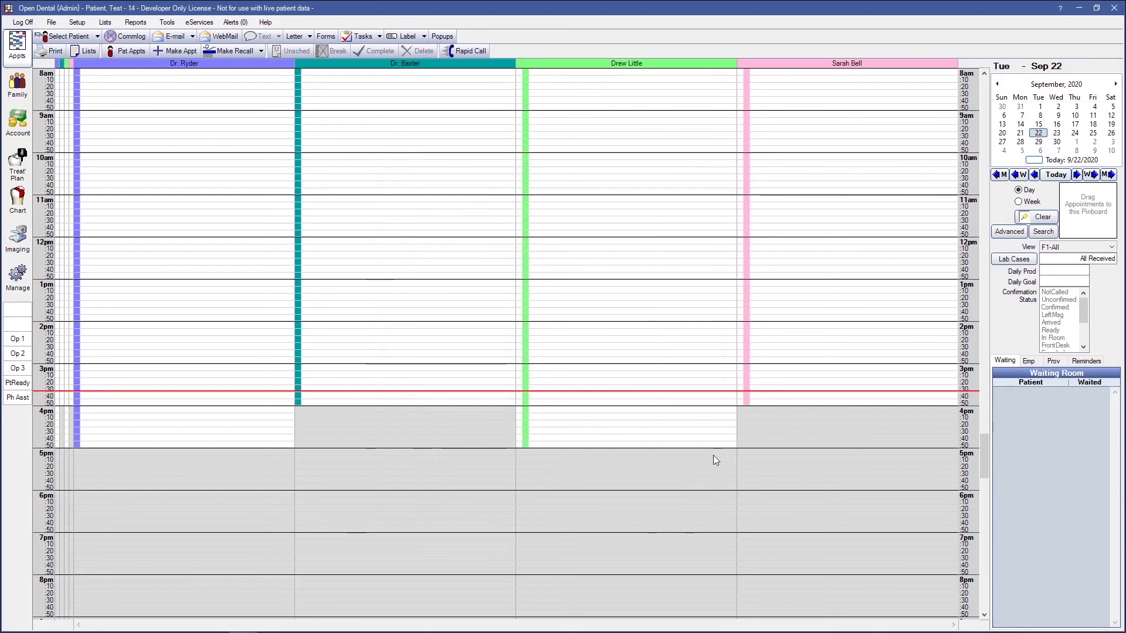